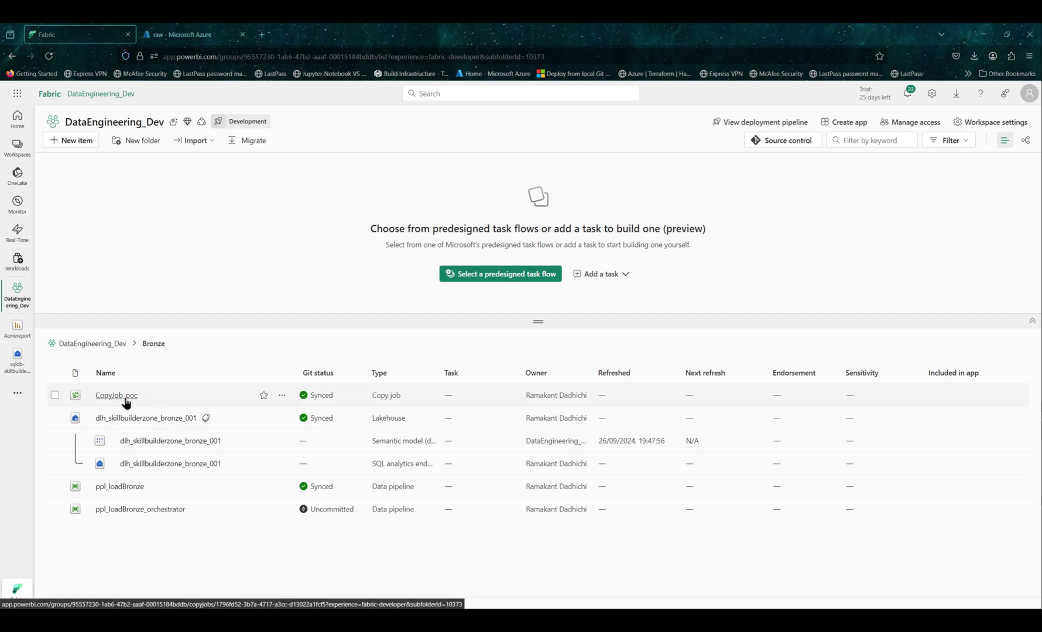
# - Create a new Copy job item named CJ_DataLoadDemo in place of copyjob1
pyautogui.click(89, 142)
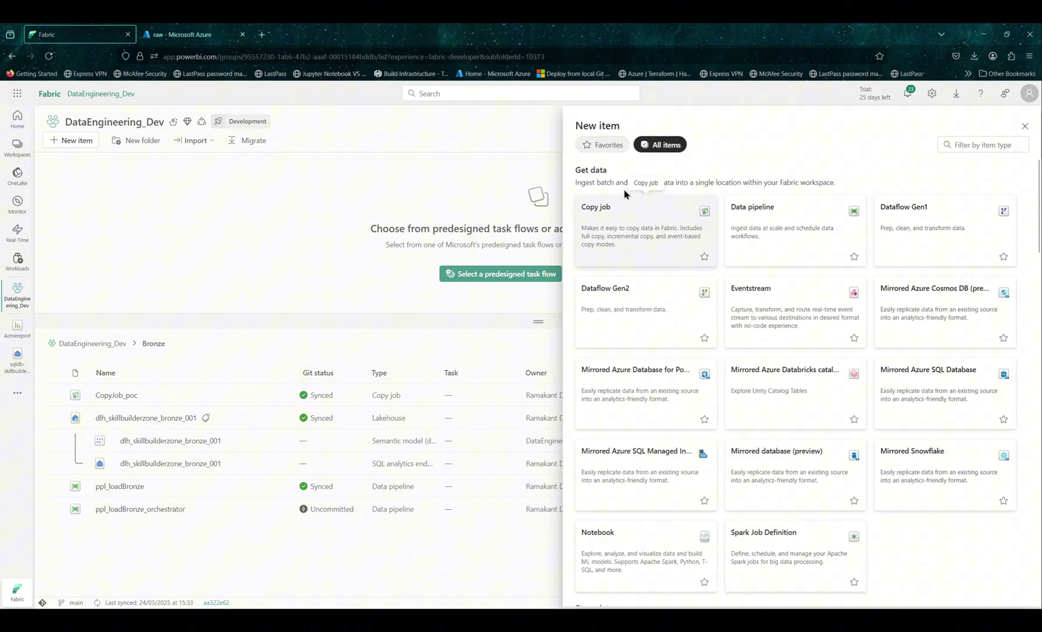
pyautogui.moveTo(609, 170); pyautogui.dragTo(575, 169)
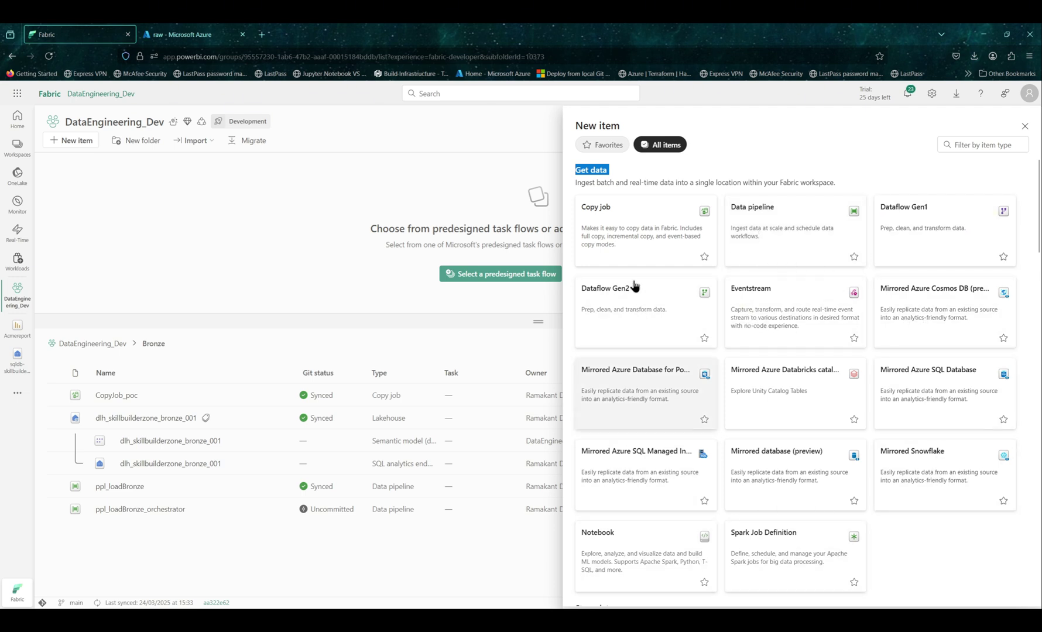
pyautogui.click(615, 210)
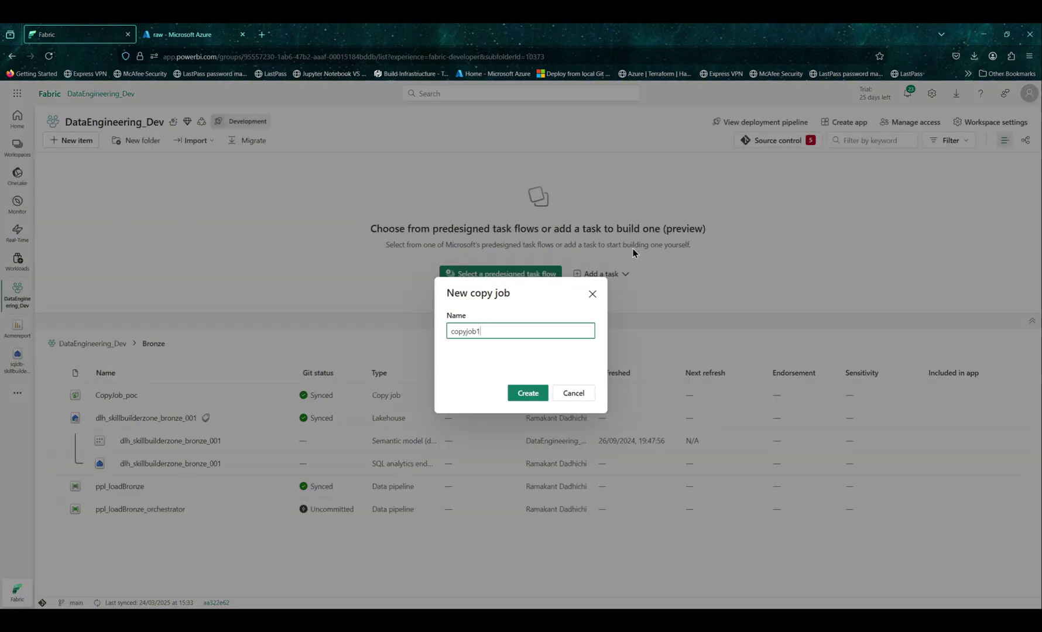
pyautogui.doubleClick(450, 332)
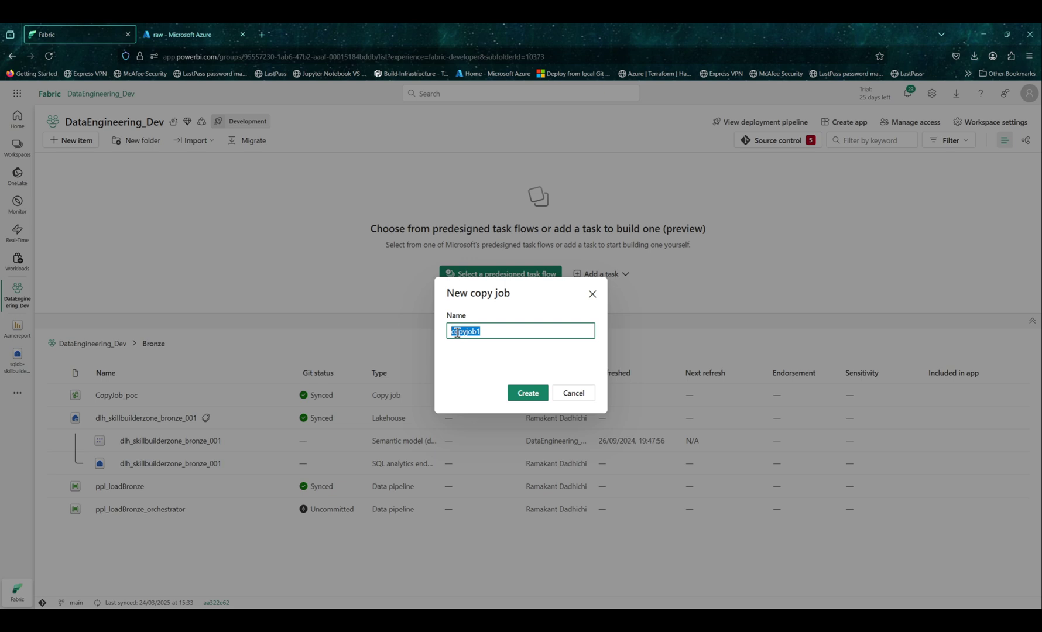
pyautogui.write('CJ_DataLoadDemo')
pyautogui.click(515, 394)
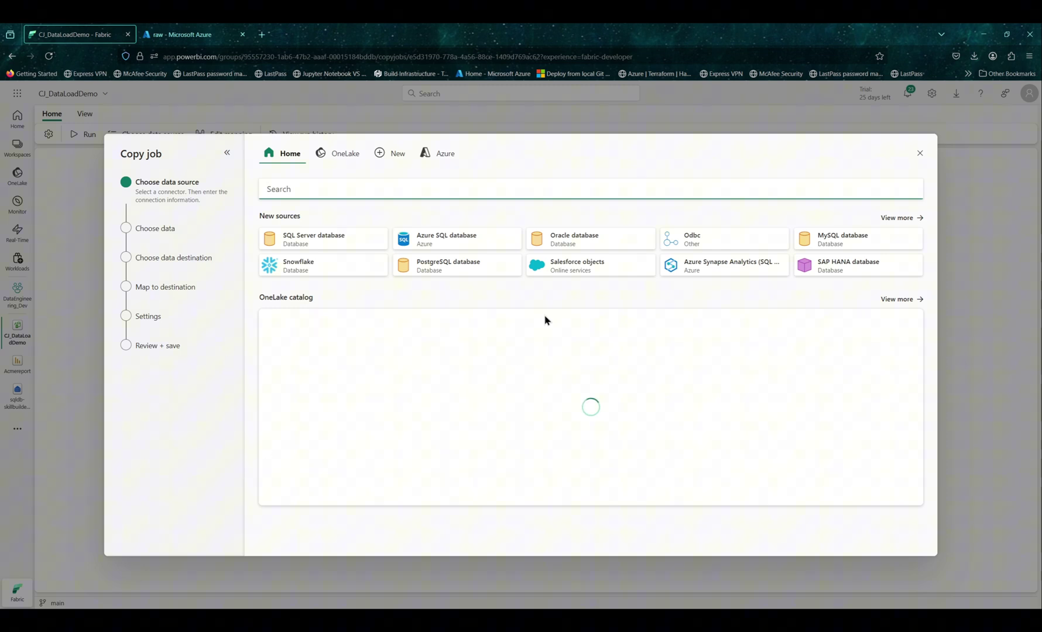
# - Pick Azure Data Lake Storage Gen2 as the copy job source, then go to the Azure portal
pyautogui.click(886, 222)
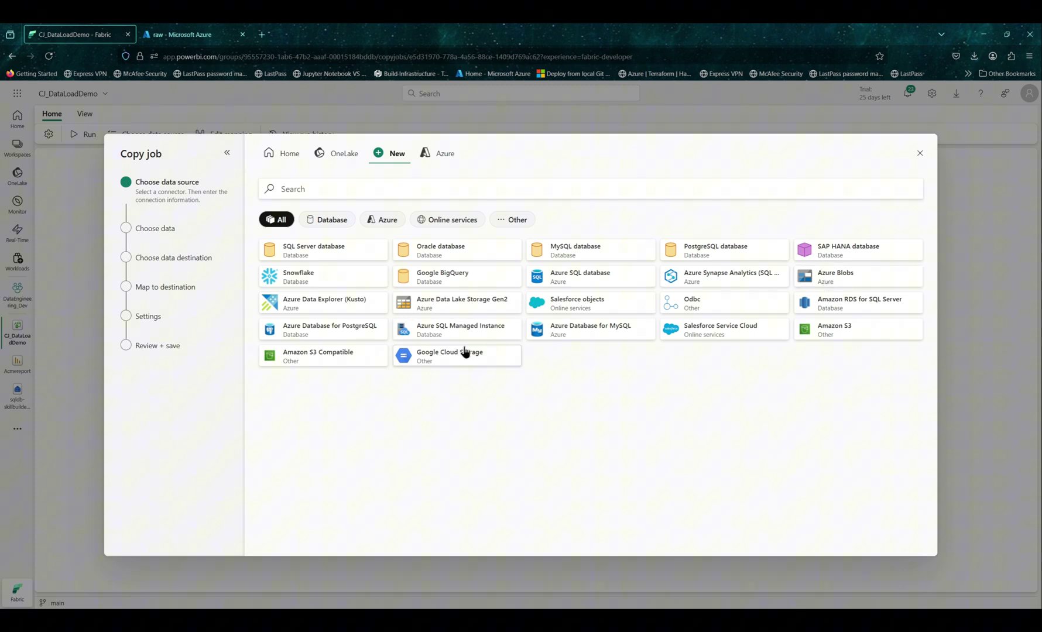
pyautogui.click(472, 310)
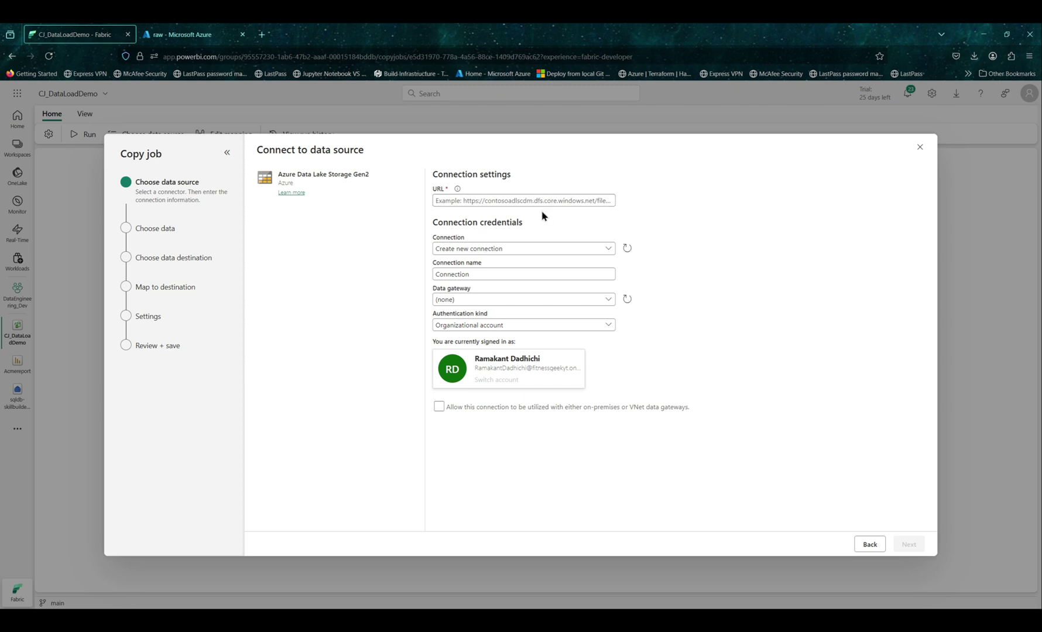
pyautogui.click(188, 34)
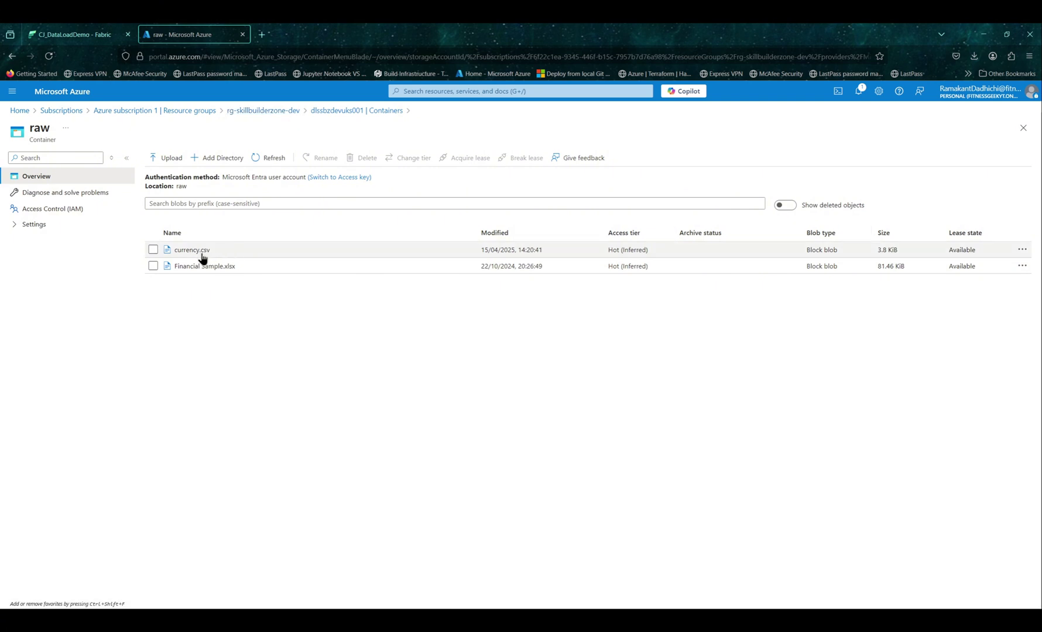
# - Copy dlssbzdevuks001's Data Lake Storage endpoint URL into the Fabric source URL field
pyautogui.click(258, 114)
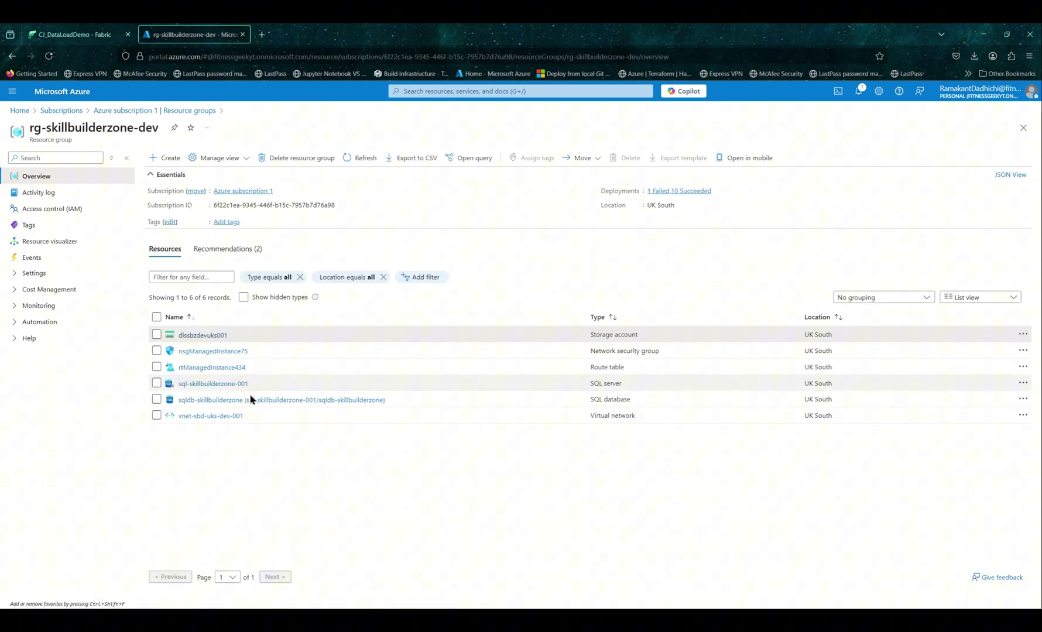
pyautogui.click(199, 335)
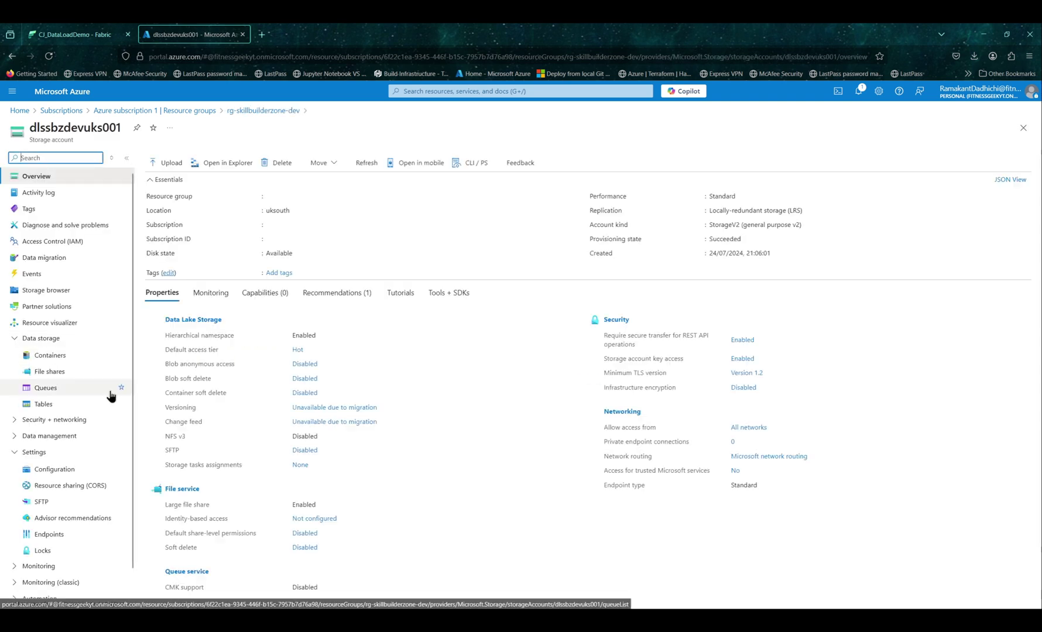
pyautogui.click(67, 539)
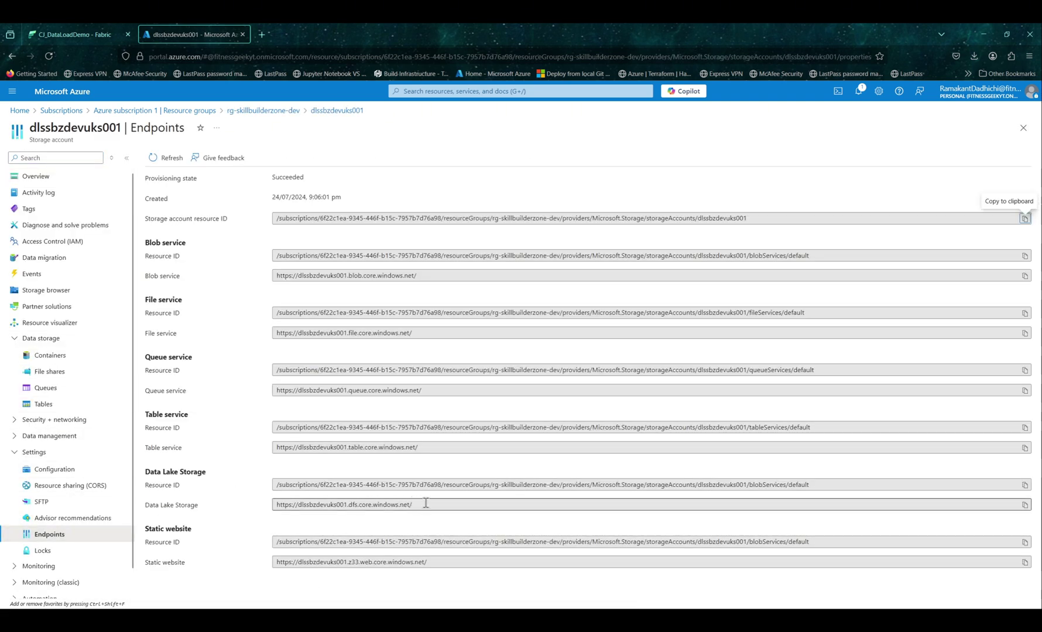
pyautogui.moveTo(416, 504); pyautogui.dragTo(269, 505)
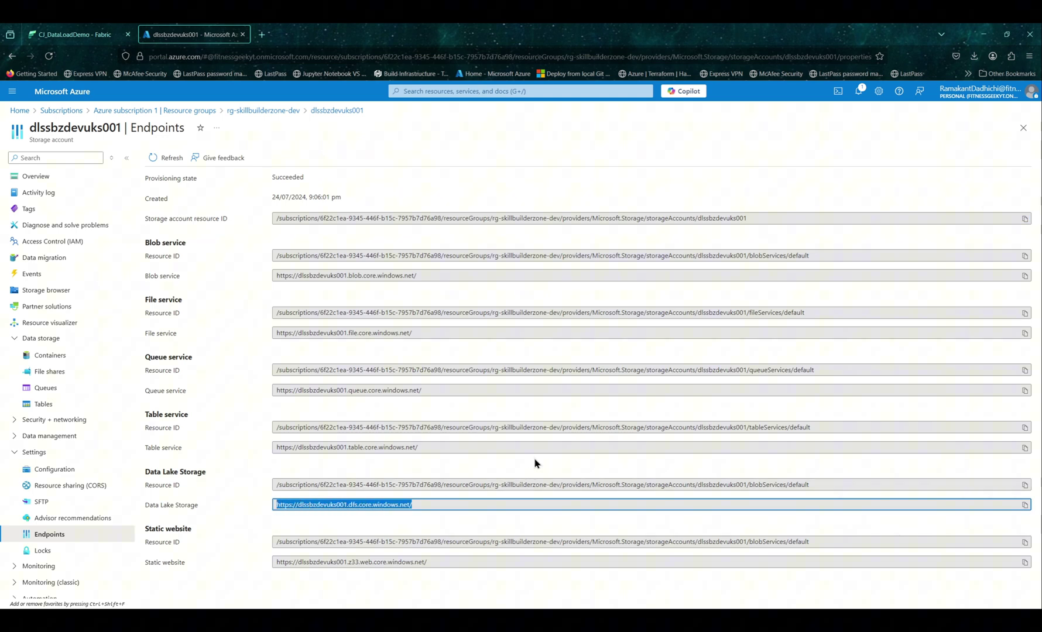
pyautogui.click(73, 34)
pyautogui.click(494, 199)
# - Paste the endpoint URL, create a new connection to the storage account, and connect
pyautogui.hotkey('ctrl', 'v')
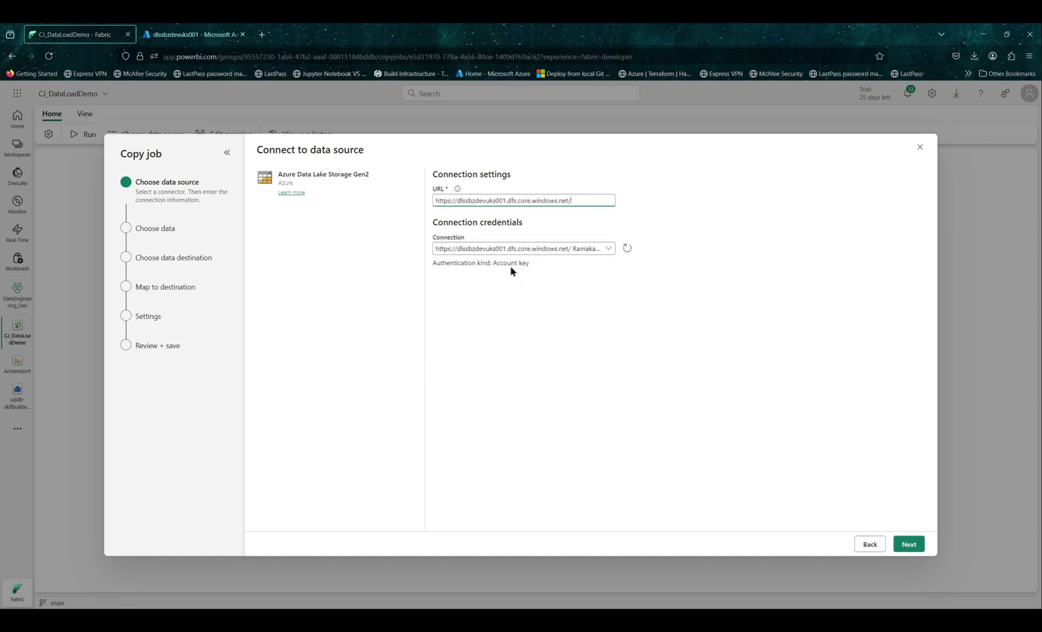
pyautogui.click(607, 250)
pyautogui.click(505, 288)
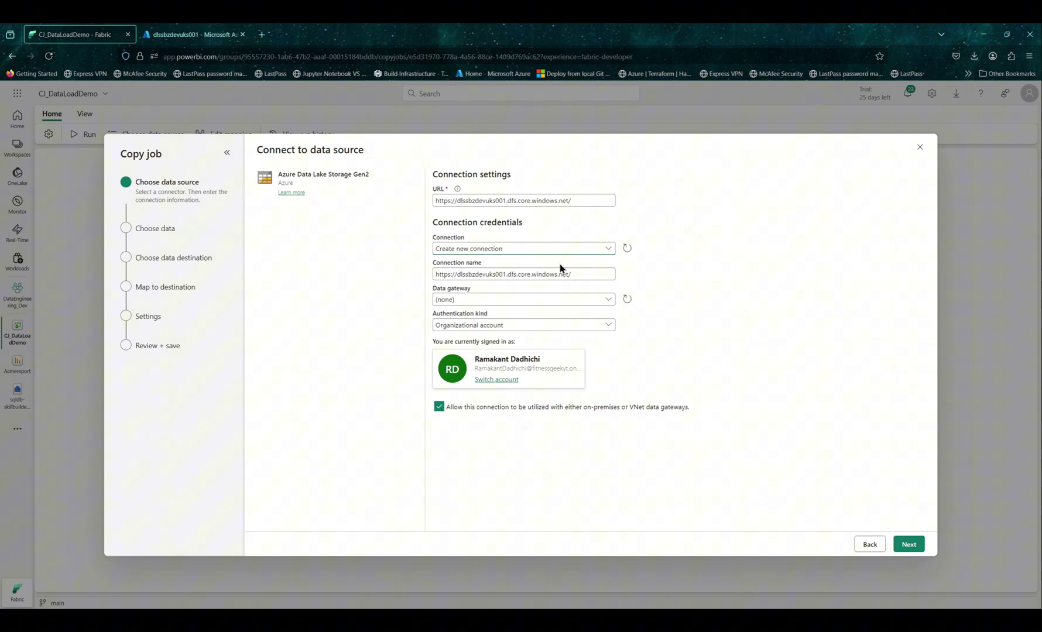
pyautogui.click(584, 275)
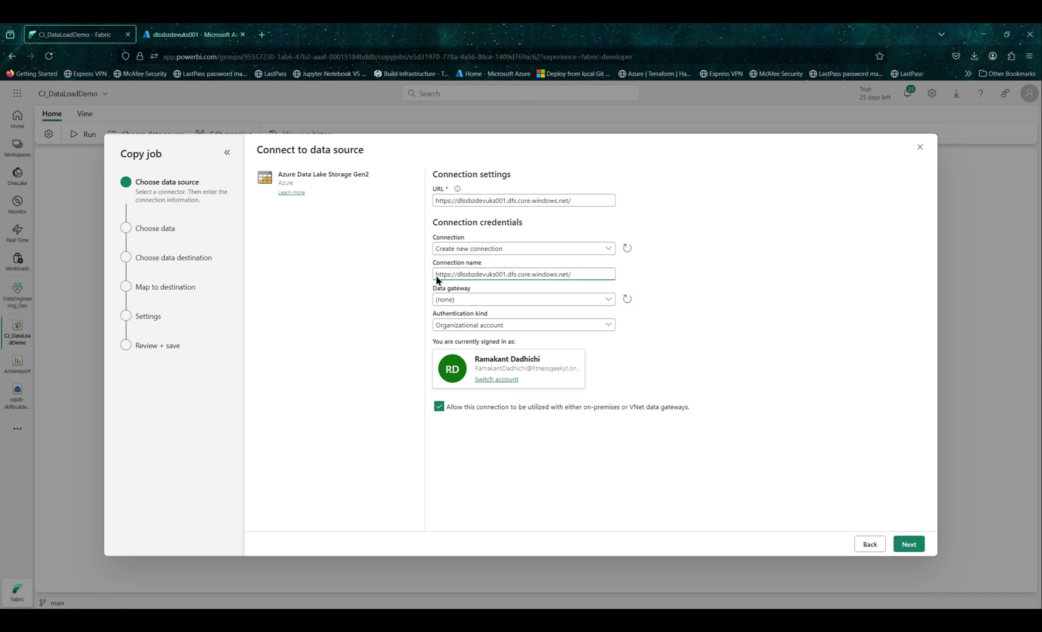
pyautogui.click(908, 545)
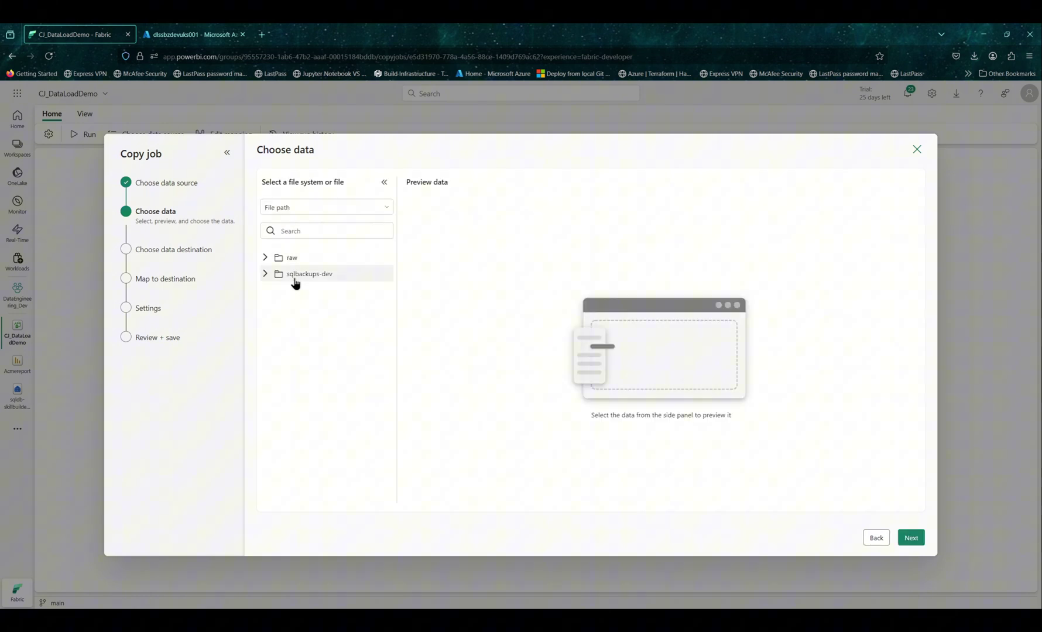
# - Select raw/currency.csv as source data in DelimitedText format and continue to the destination
pyautogui.click(265, 257)
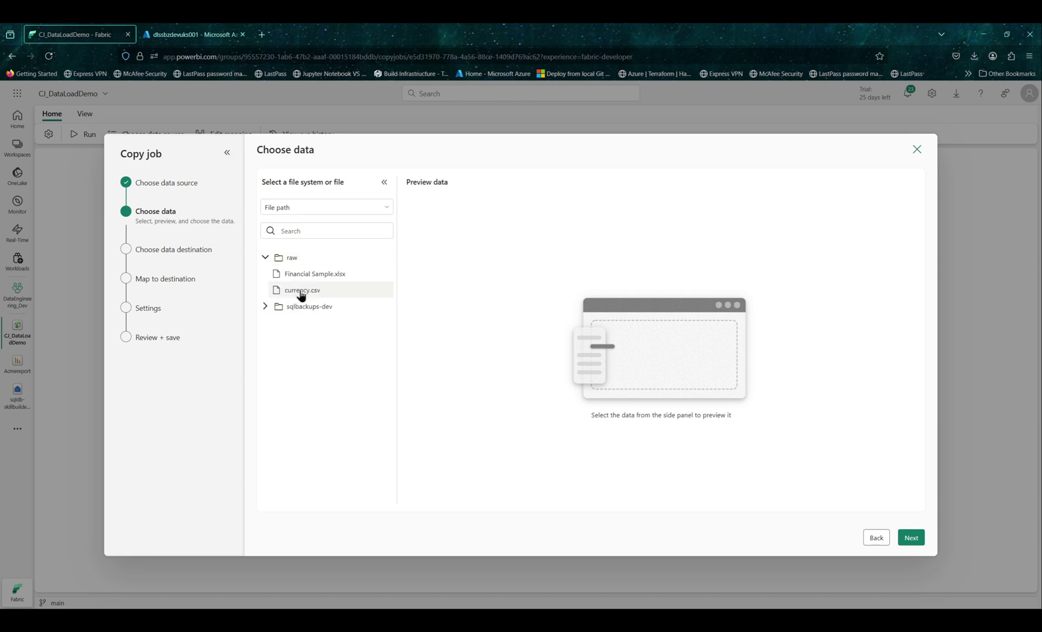
pyautogui.click(301, 291)
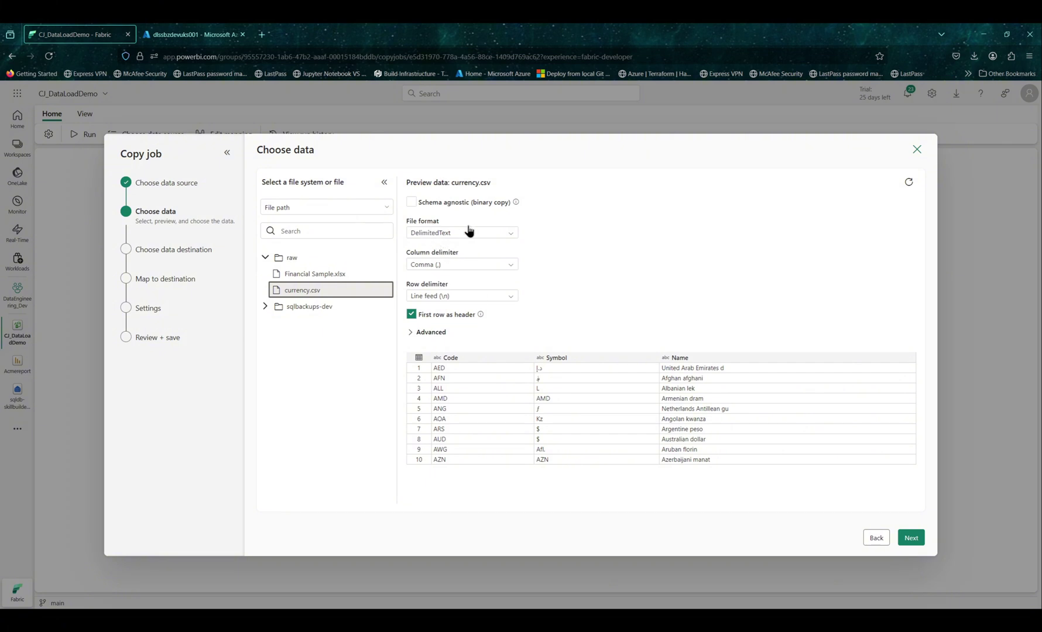
pyautogui.click(512, 235)
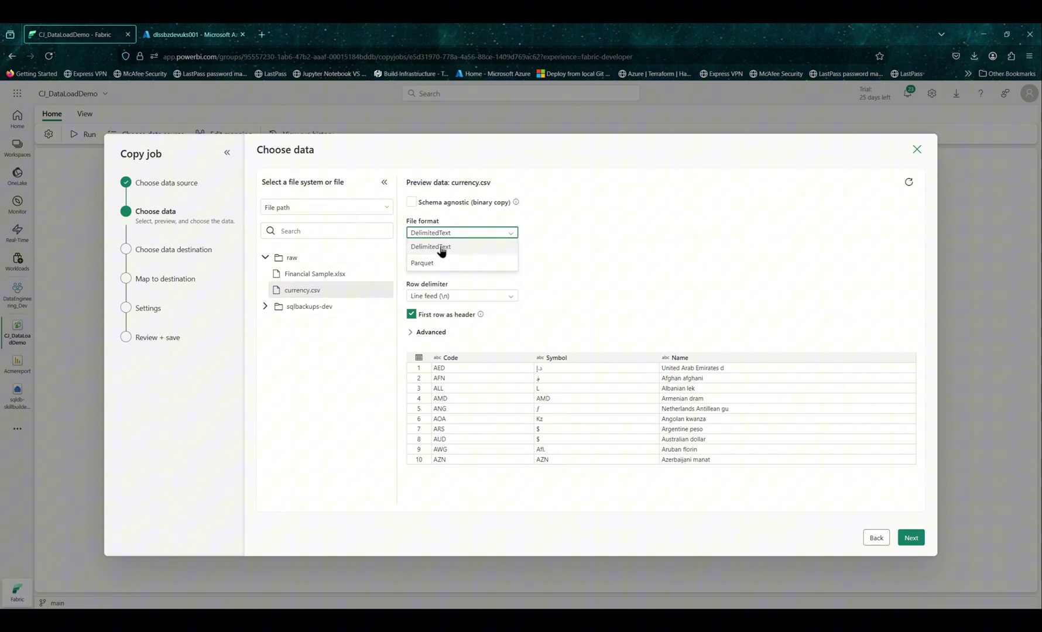
pyautogui.click(574, 219)
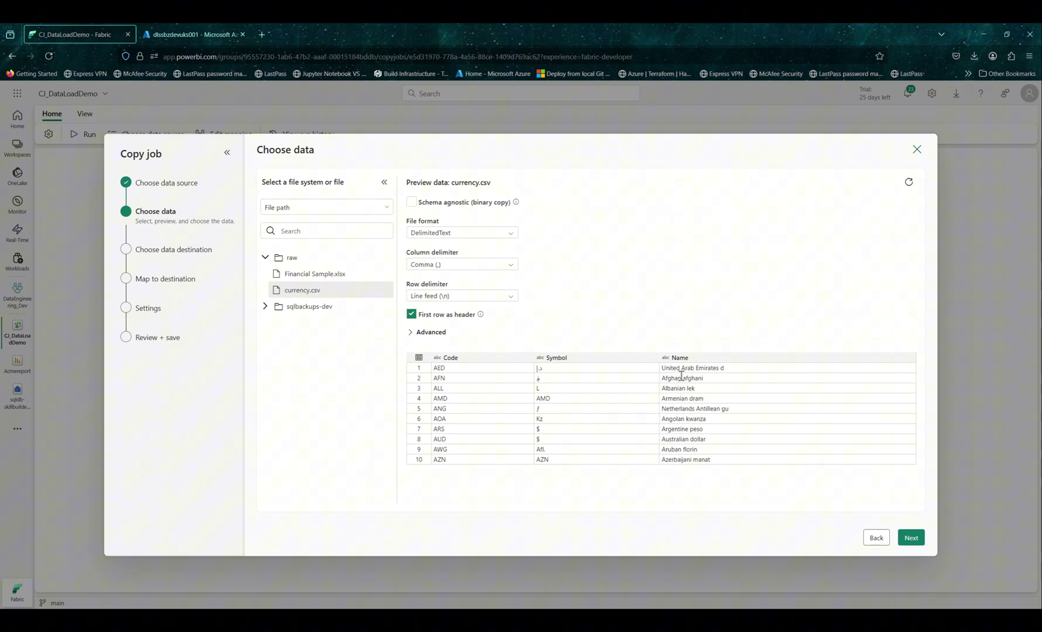
pyautogui.click(911, 538)
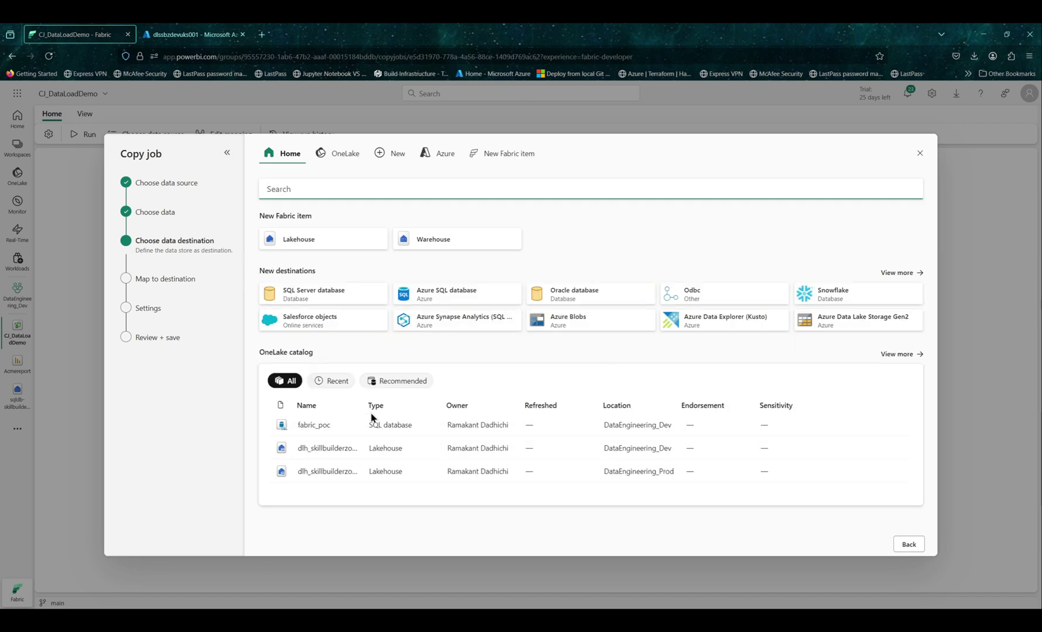
# - Choose the DataEngineering_Dev lakehouse dlh_skillbuilderzone_bronze_001 as the copy destination
pyautogui.moveTo(364, 401); pyautogui.dragTo(444, 401)
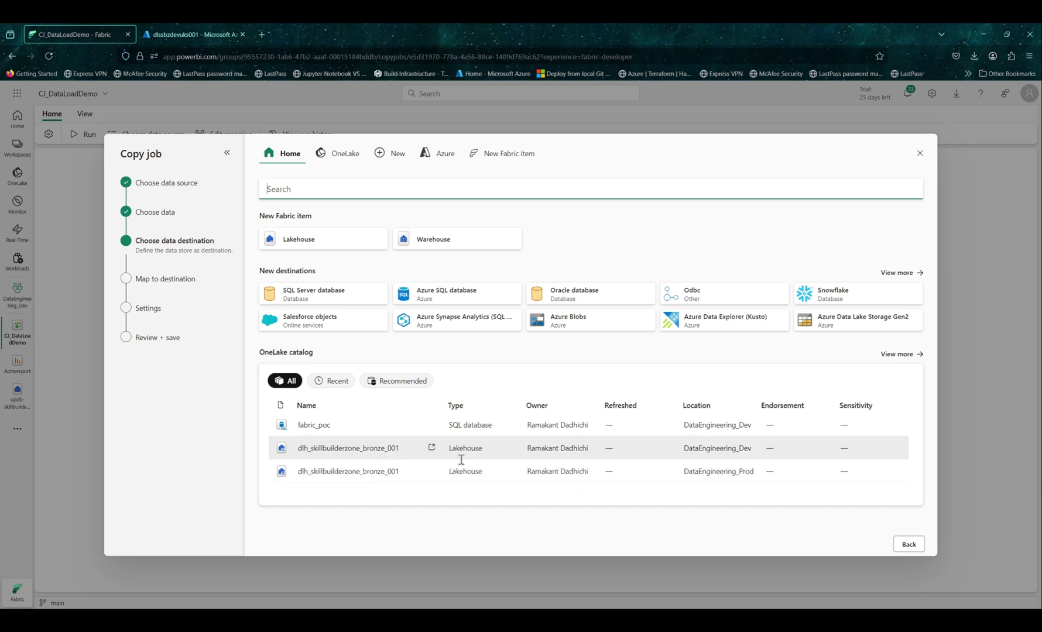
pyautogui.moveTo(752, 448); pyautogui.dragTo(691, 449)
pyautogui.click(685, 448)
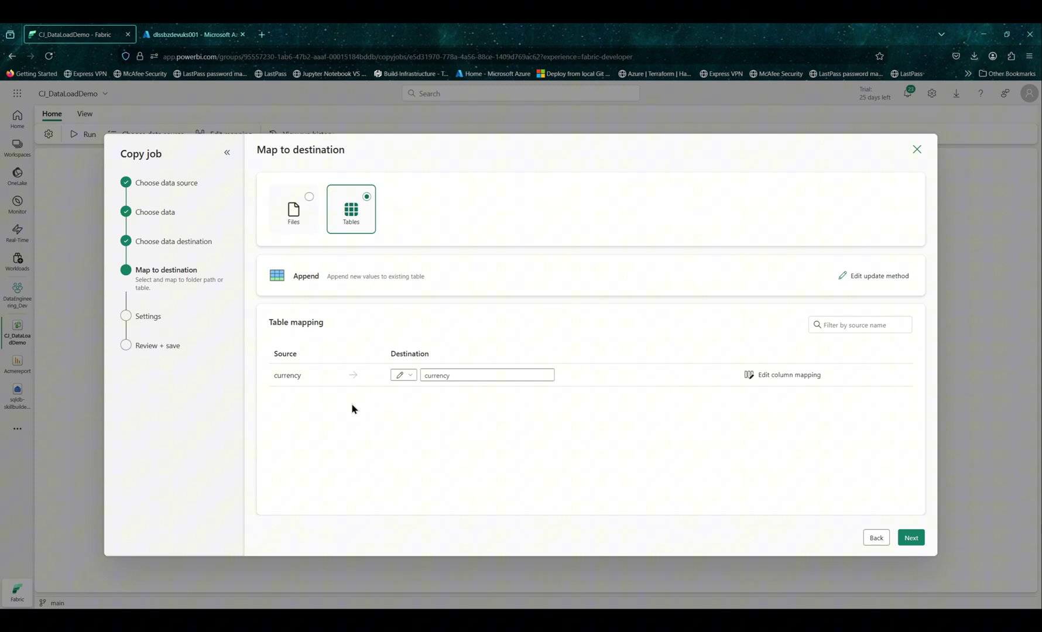
# - Target table currency_data and review its Code, Symbol and Name column mapping
pyautogui.click(425, 376)
pyautogui.click(779, 377)
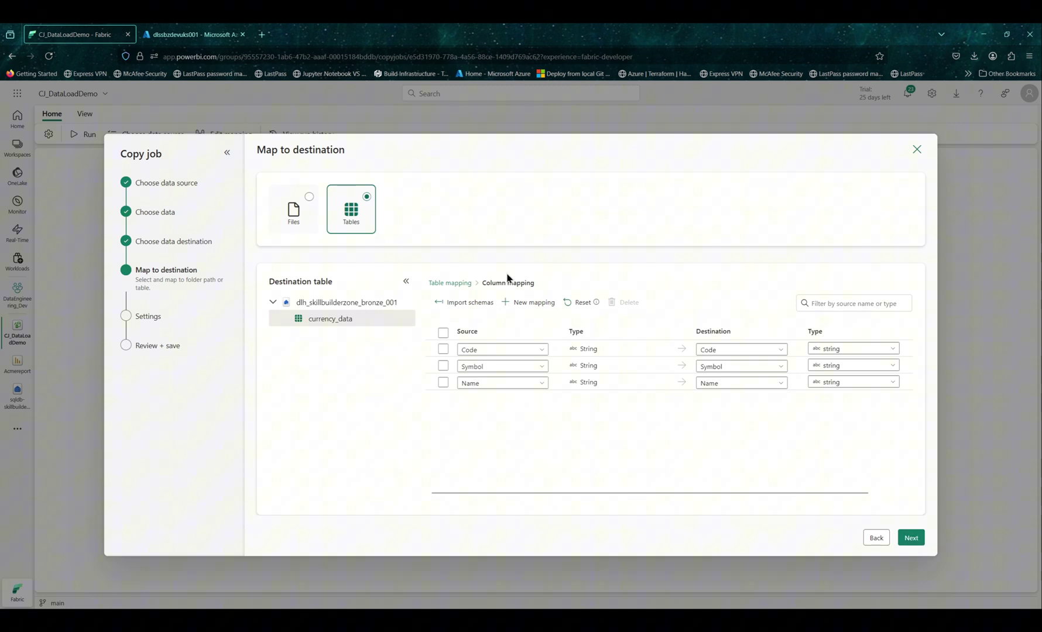
pyautogui.click(912, 538)
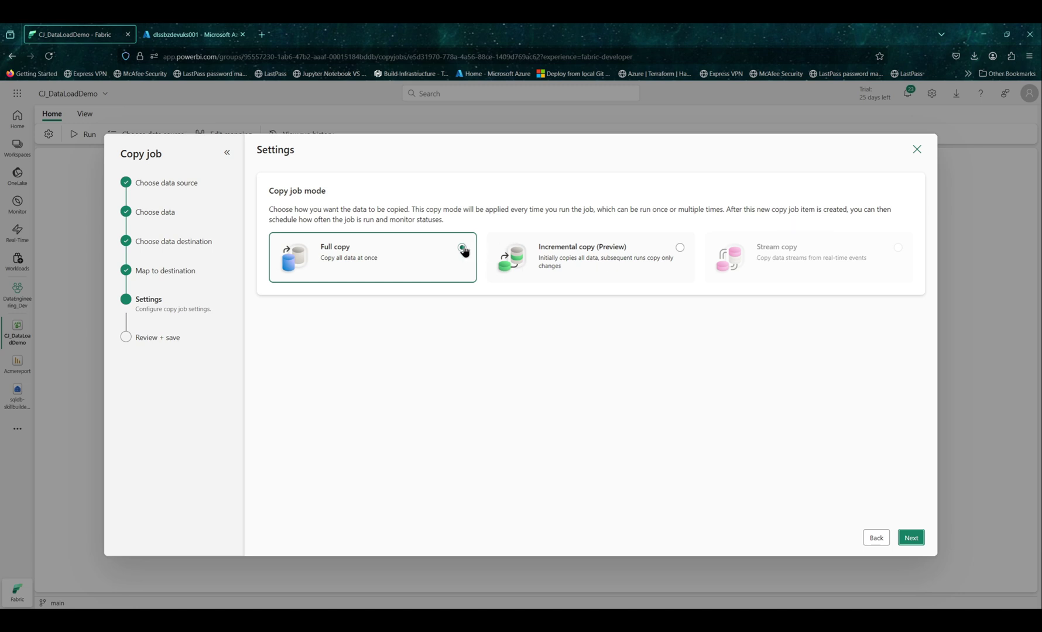
# - Leave the copy mode on Full copy rather than Incremental and reach Review + save
pyautogui.click(919, 543)
pyautogui.click(631, 258)
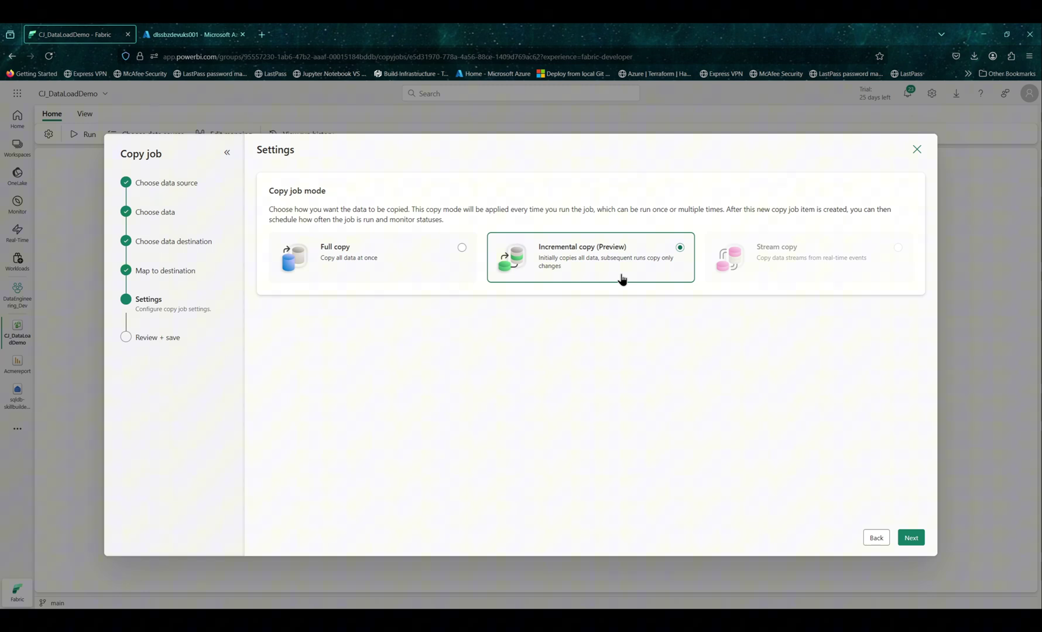
pyautogui.click(443, 260)
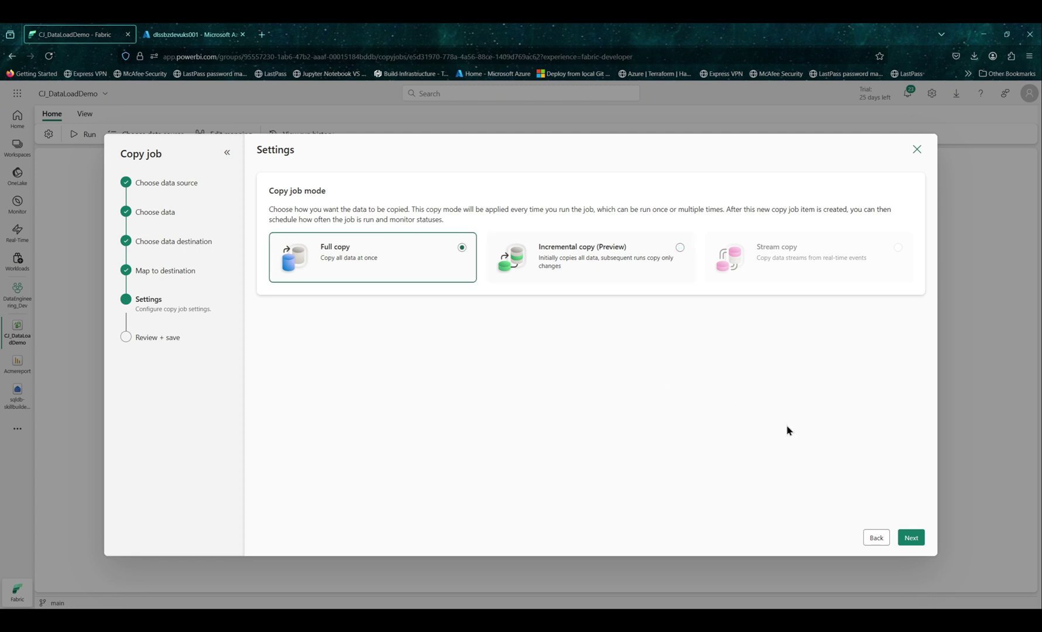
pyautogui.click(912, 539)
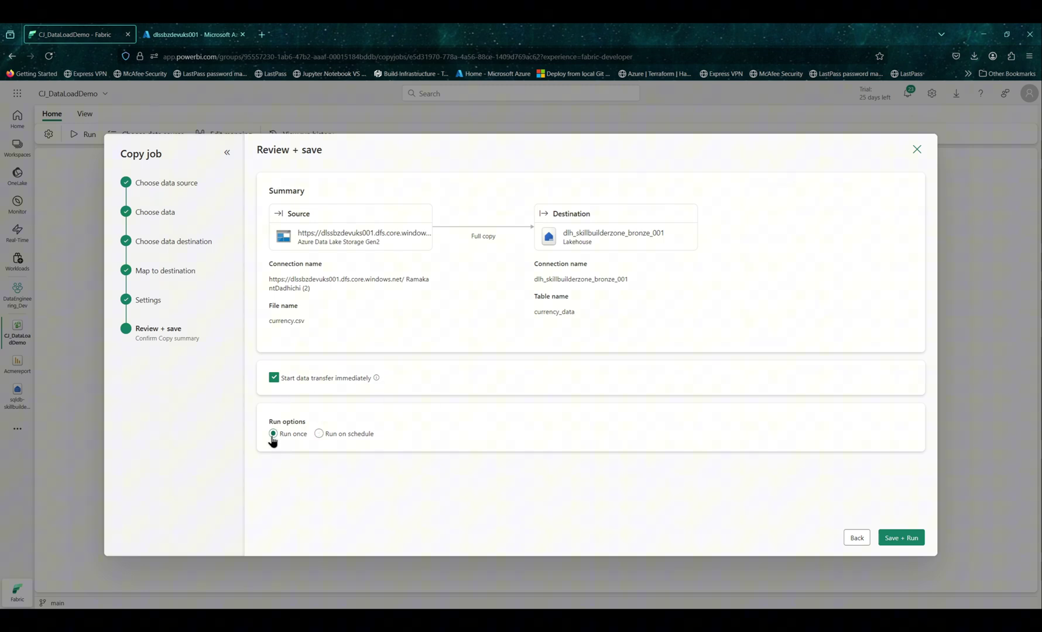
# - Save and run CJ_DataLoadDemo, confirming success with 163 rows written to currency_data
pyautogui.click(904, 542)
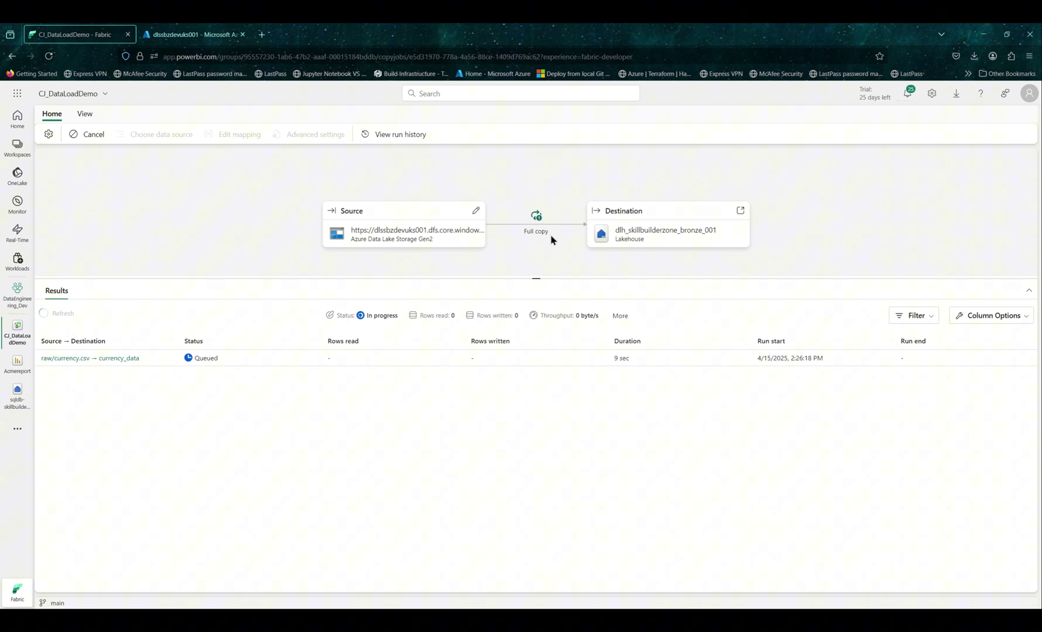
pyautogui.moveTo(551, 240); pyautogui.dragTo(529, 233)
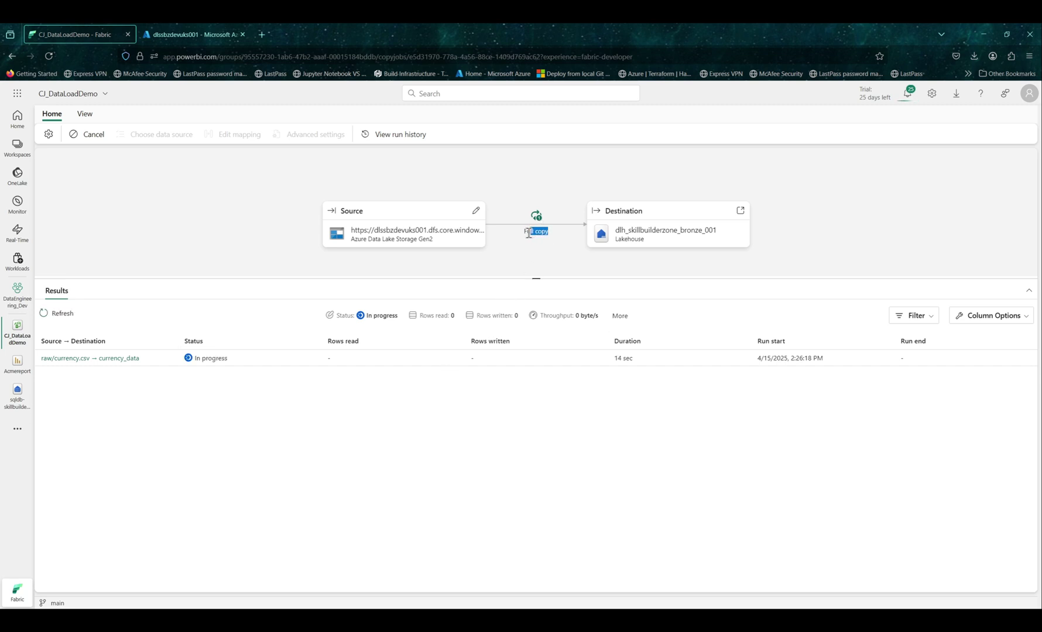
pyautogui.click(336, 448)
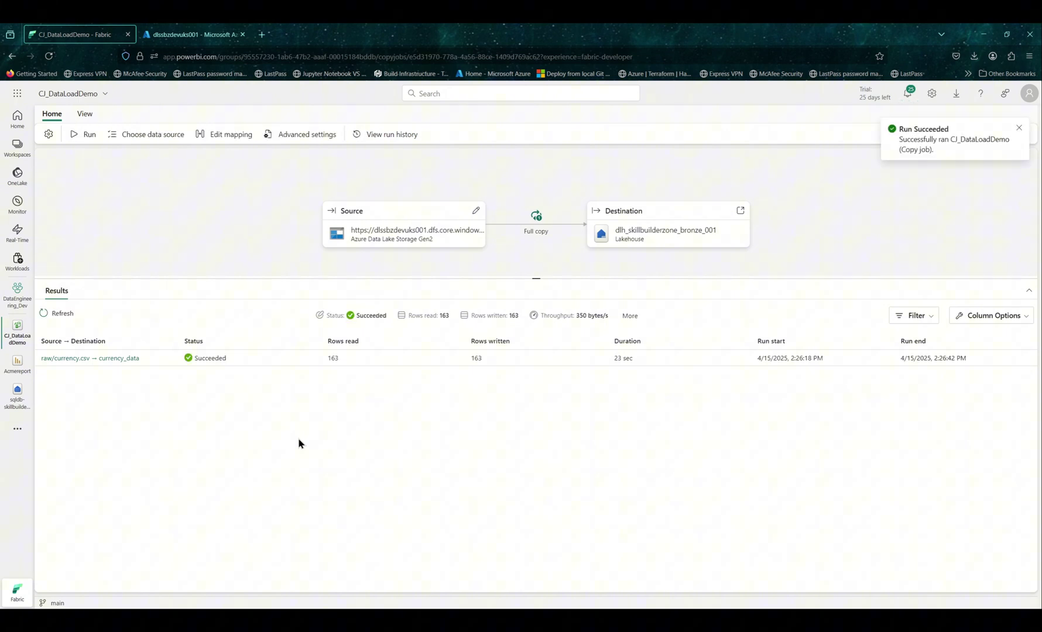
pyautogui.tripleClick(343, 363)
pyautogui.click(426, 395)
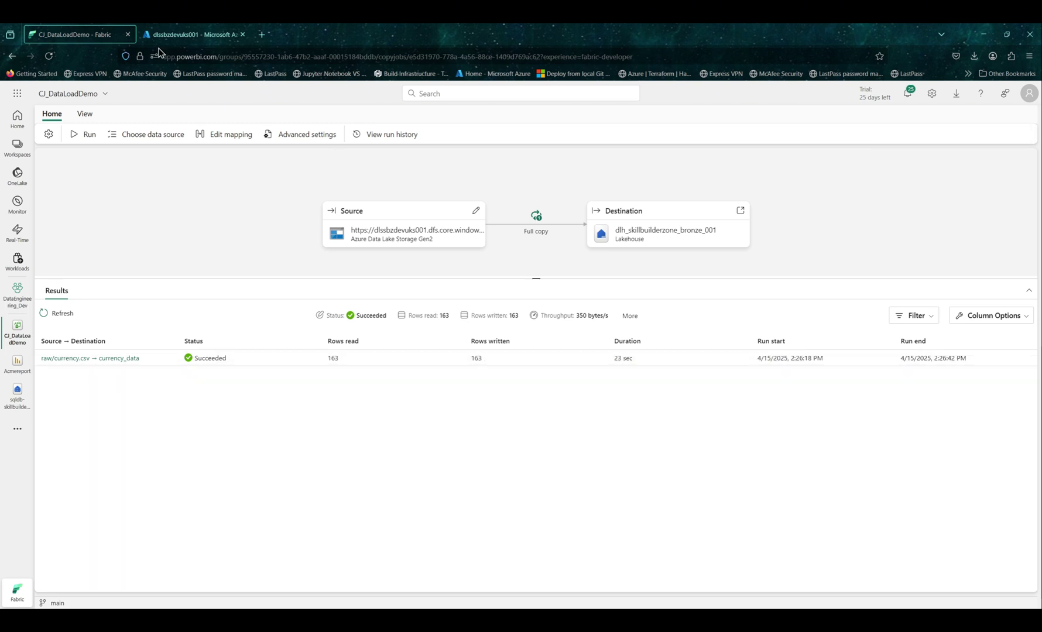
# - Duplicate the browser tab and open the Bronze folder's dlh_skillbuilderzone_bronze_001 lakehouse
pyautogui.rightClick(92, 38)
pyautogui.click(112, 109)
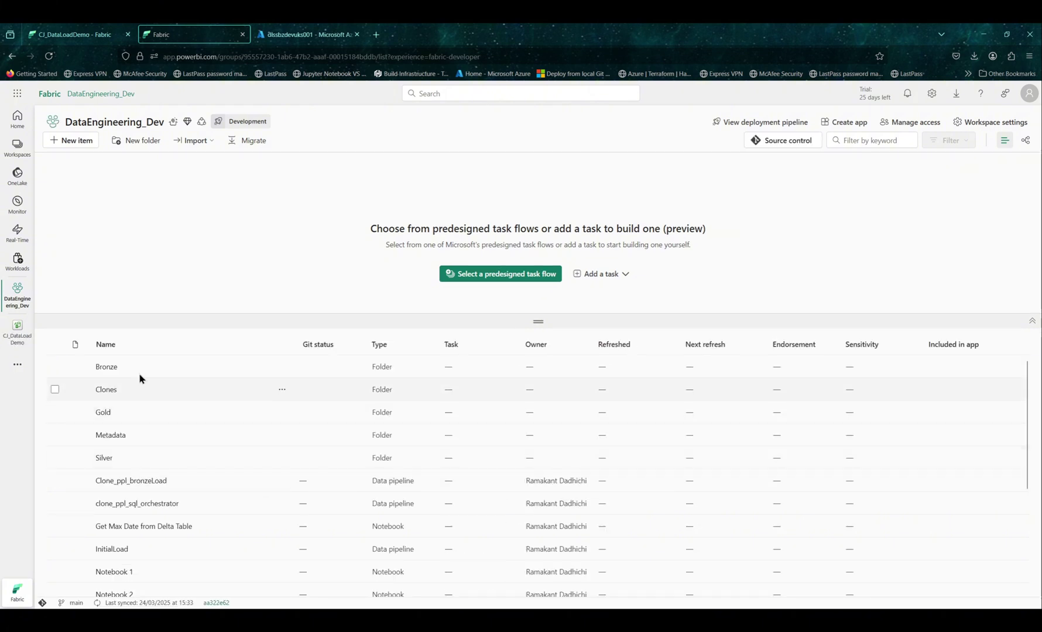
pyautogui.click(111, 367)
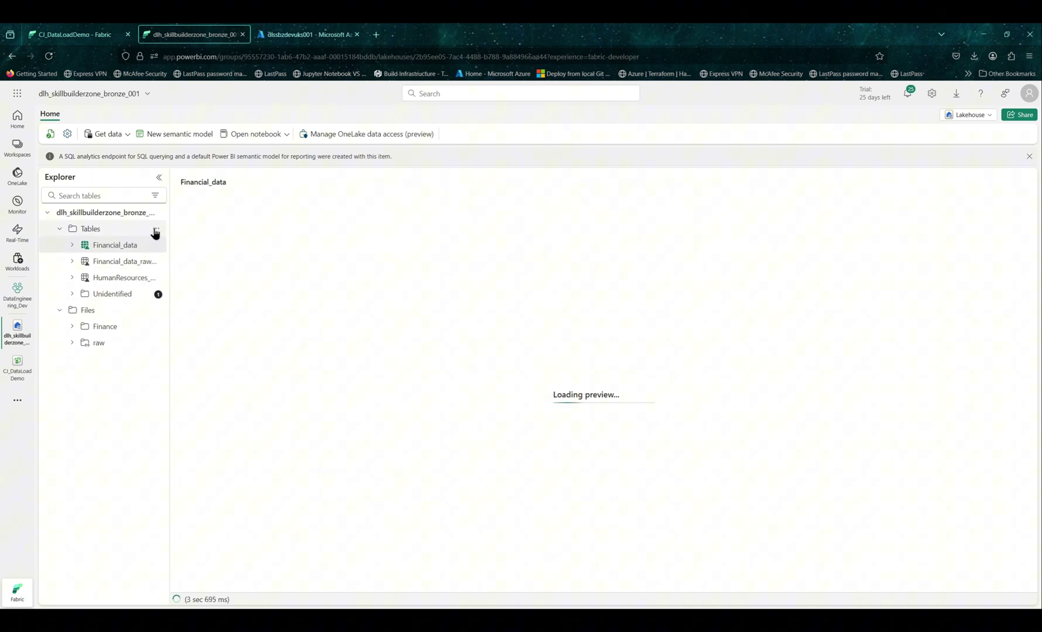
# - Refresh the lakehouse tables and preview currency_data, showing 163 rows of Code, Symbol and Name
pyautogui.click(156, 230)
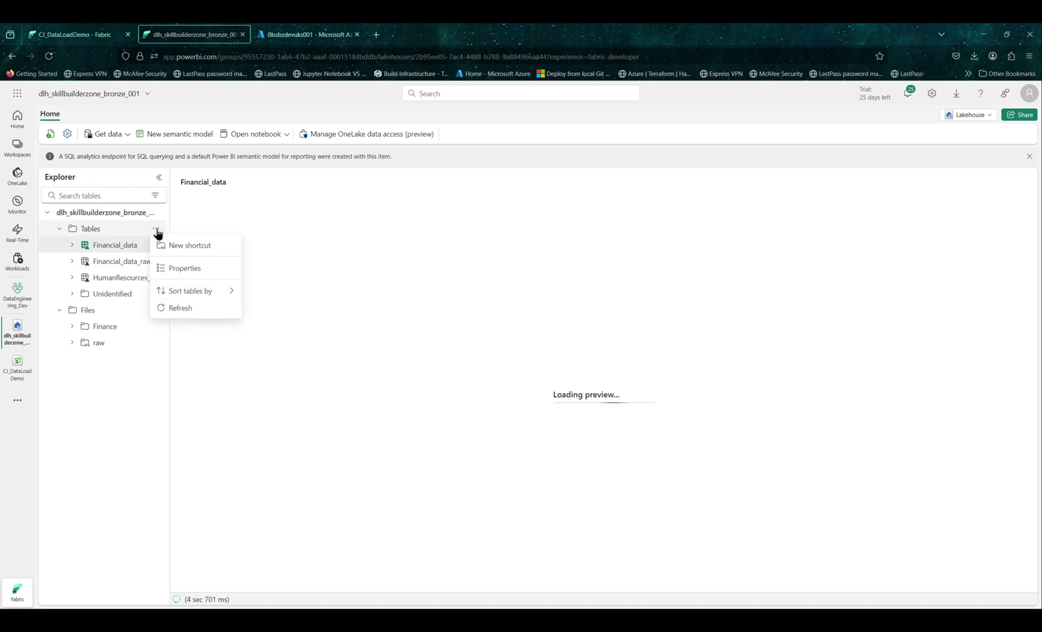
pyautogui.click(181, 309)
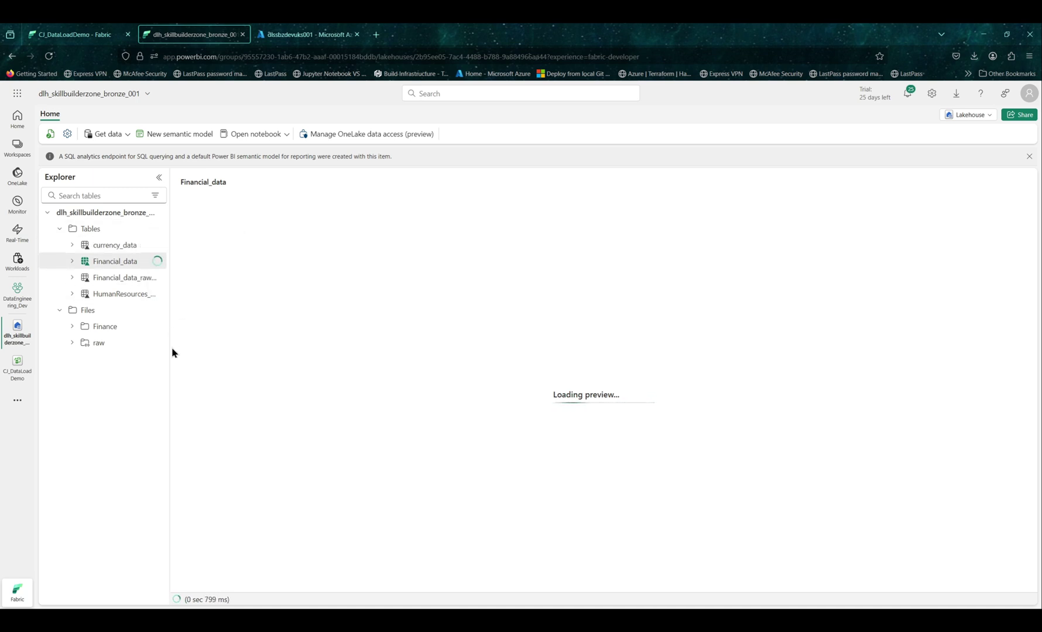
pyautogui.moveTo(169, 343); pyautogui.dragTo(203, 348)
pyautogui.click(137, 250)
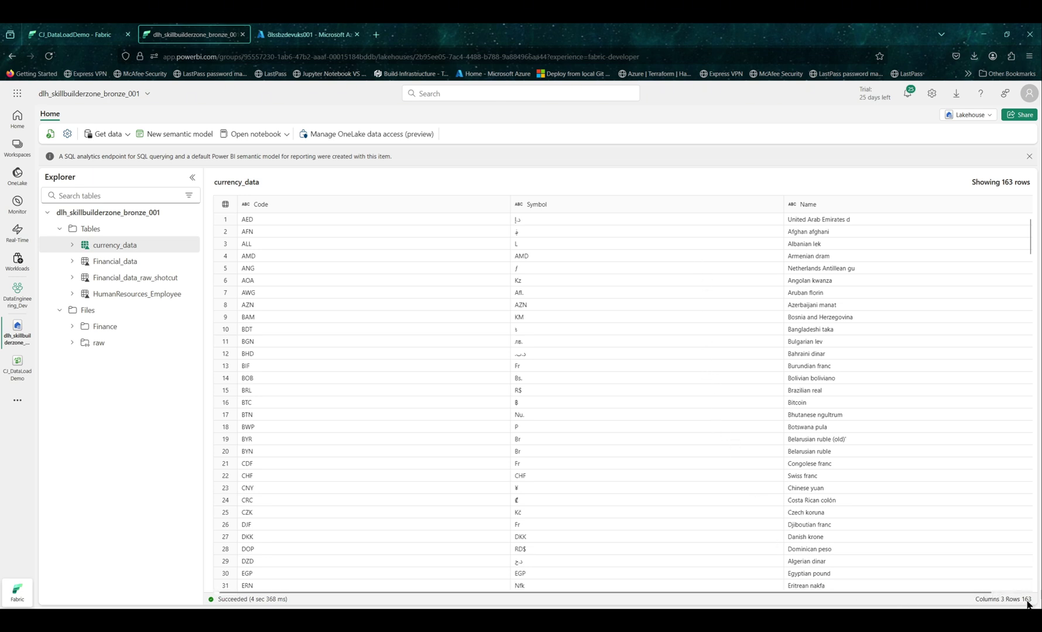
pyautogui.scroll(-6, 835, 447)
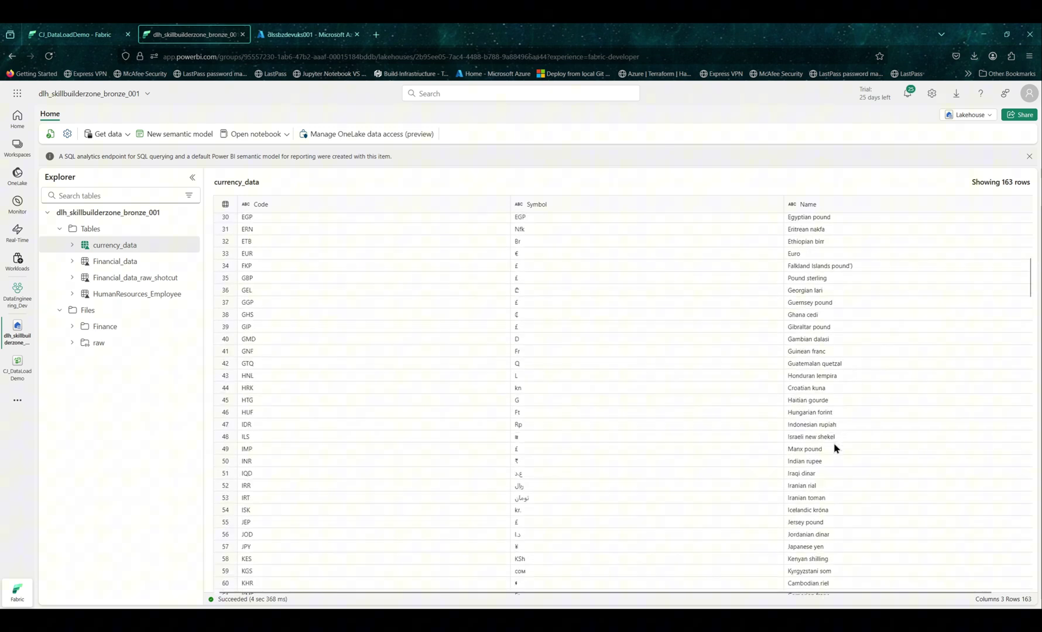
pyautogui.scroll(6, 835, 447)
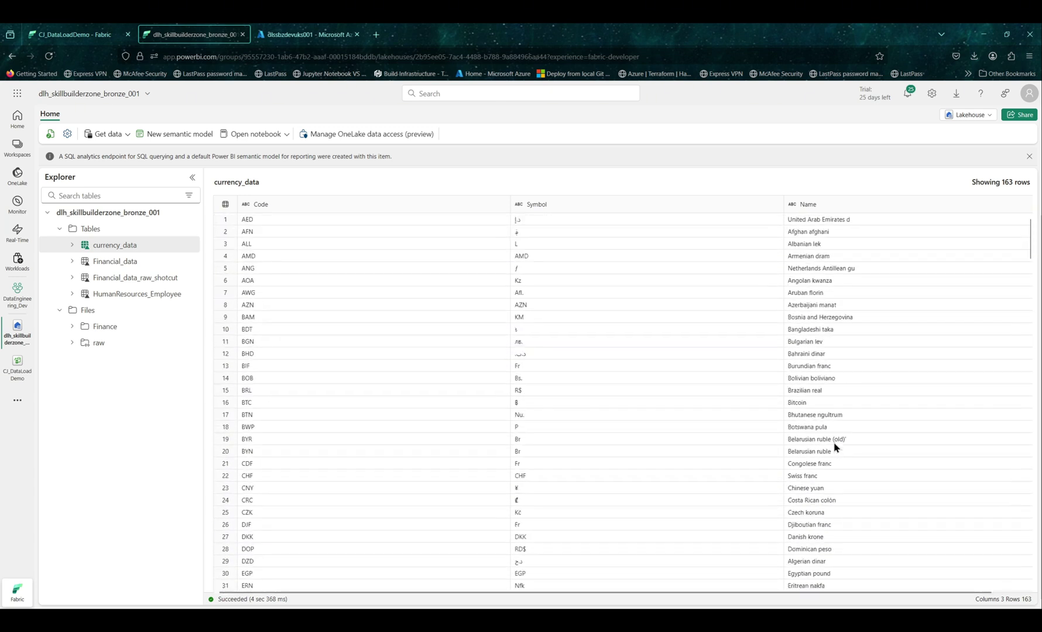
# - Switch the lakehouse to the SQL analytics endpoint and expand the dbo tables list
pyautogui.click(983, 119)
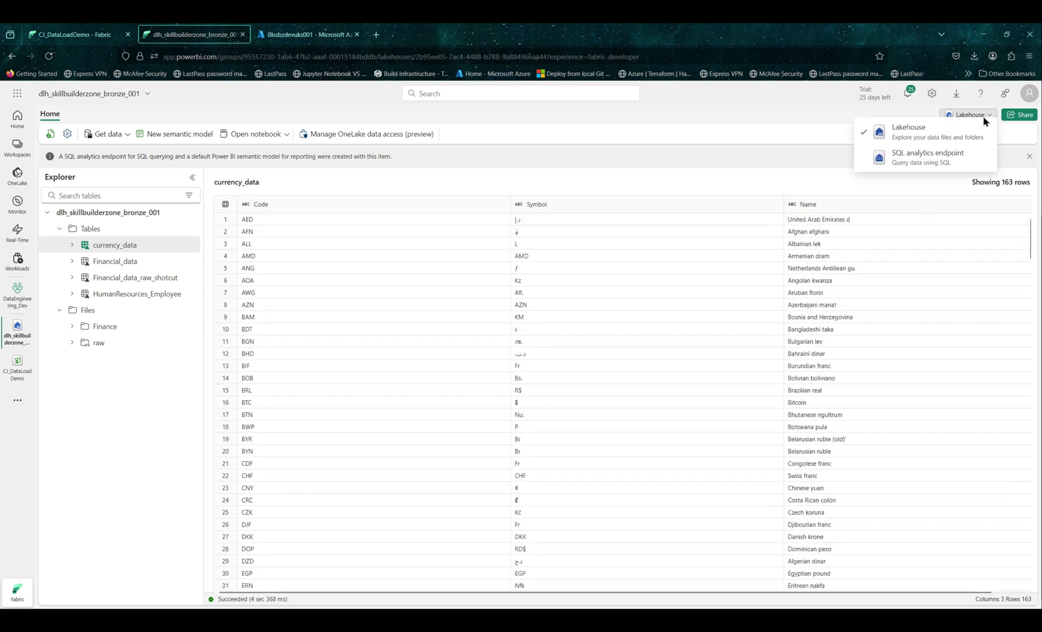
pyautogui.click(937, 167)
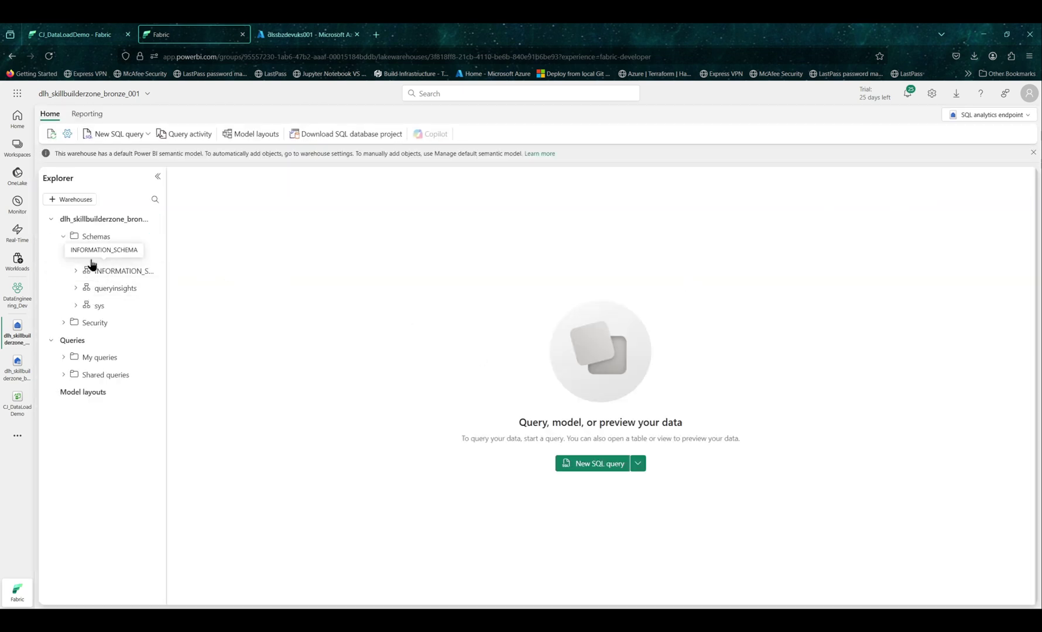
pyautogui.click(75, 255)
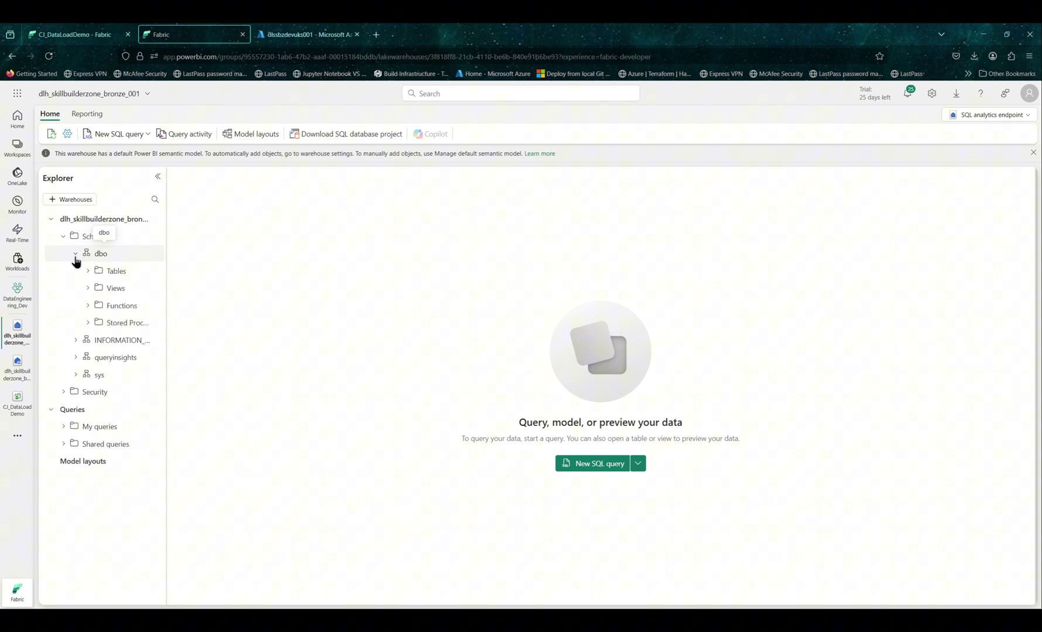
pyautogui.click(88, 271)
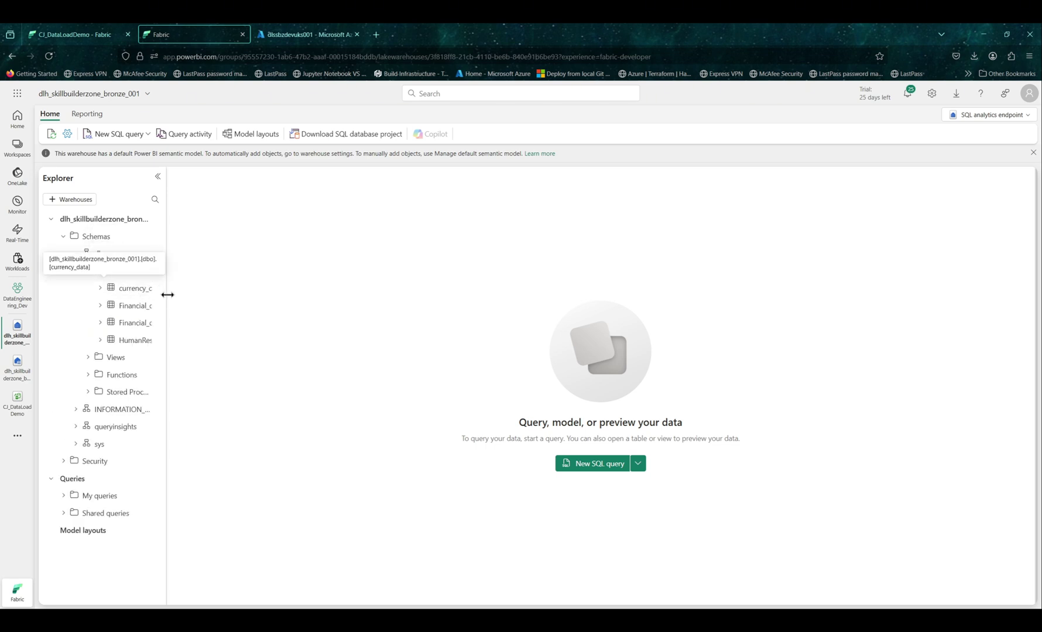
pyautogui.moveTo(166, 294); pyautogui.dragTo(221, 306)
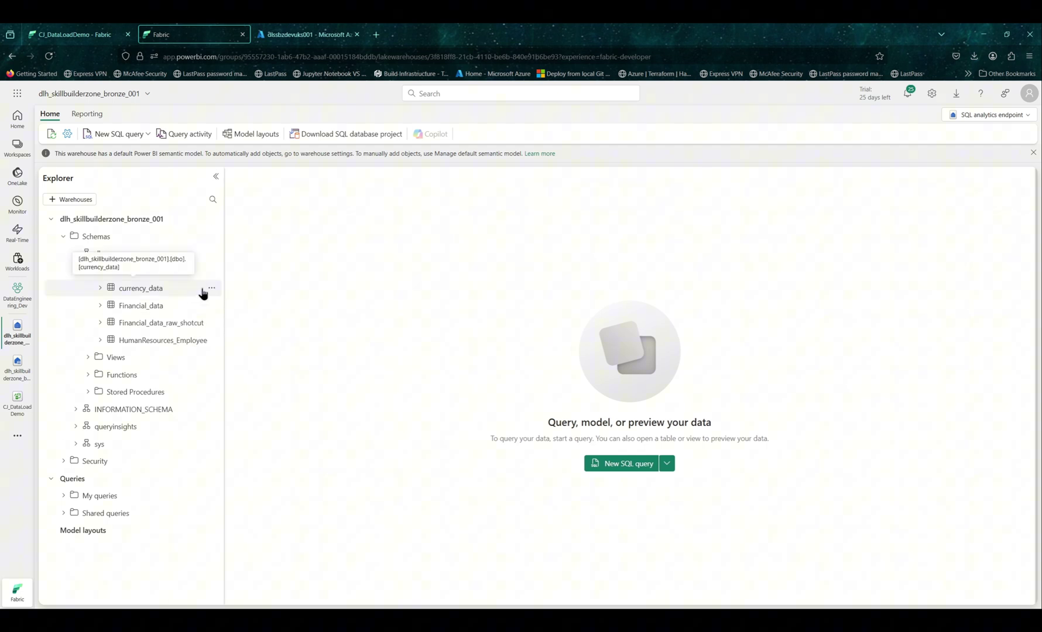
# - Query the top 100 rows of currency_data, then return to the CJ_DataLoadDemo copy job
pyautogui.click(212, 288)
pyautogui.moveTo(278, 307)
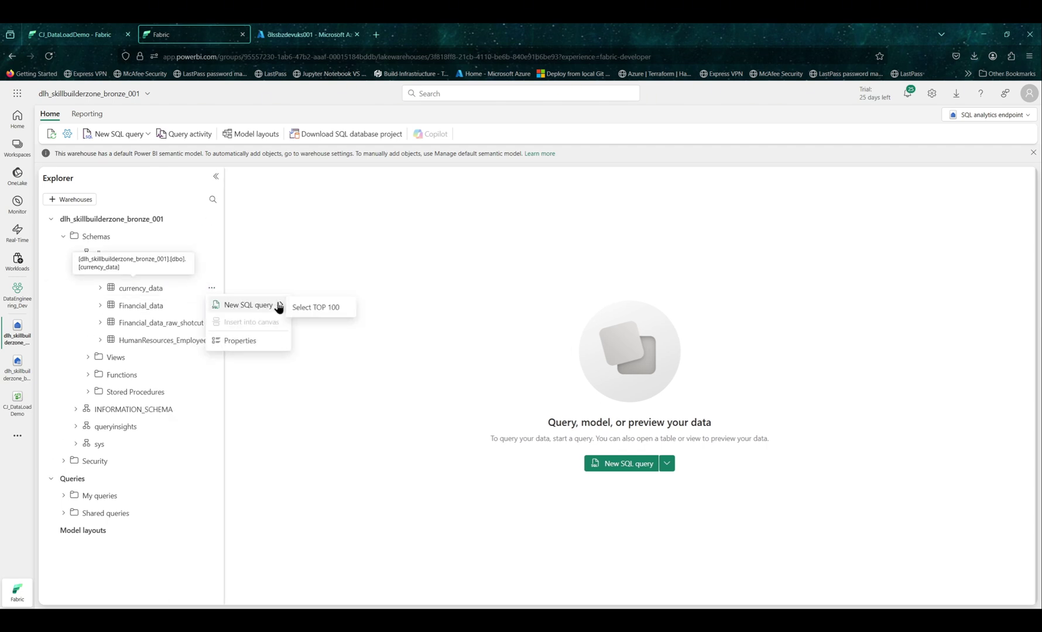
pyautogui.click(316, 307)
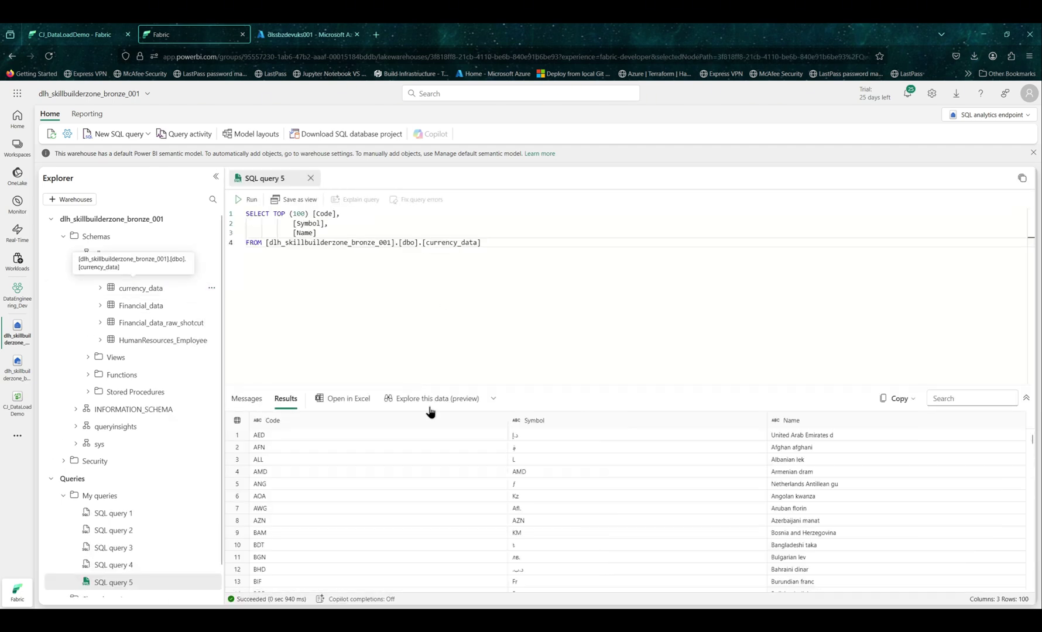
pyautogui.moveTo(605, 385); pyautogui.dragTo(584, 269)
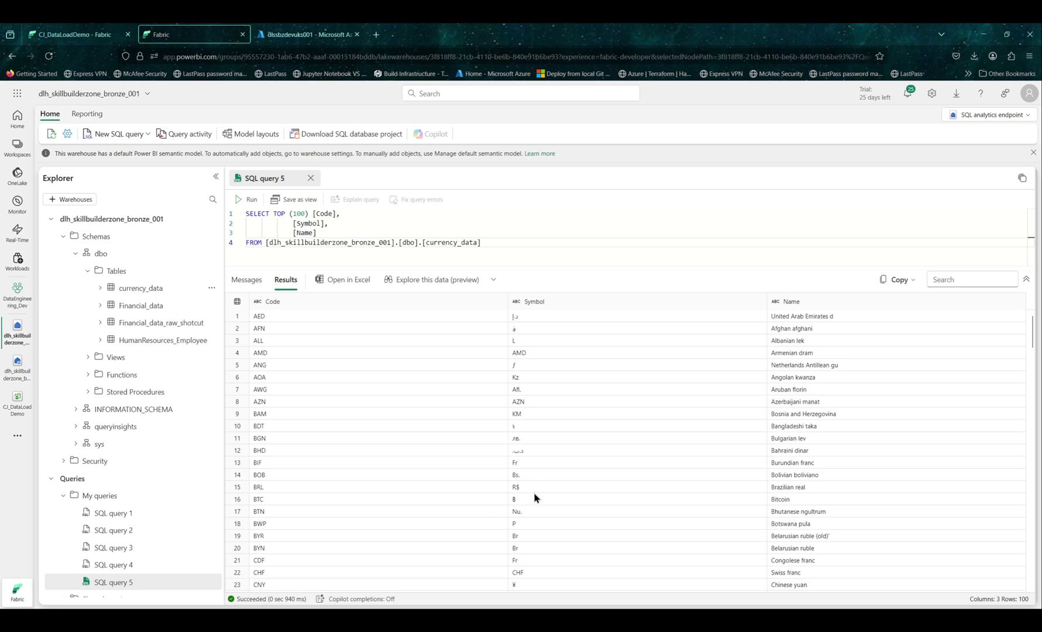
pyautogui.click(62, 36)
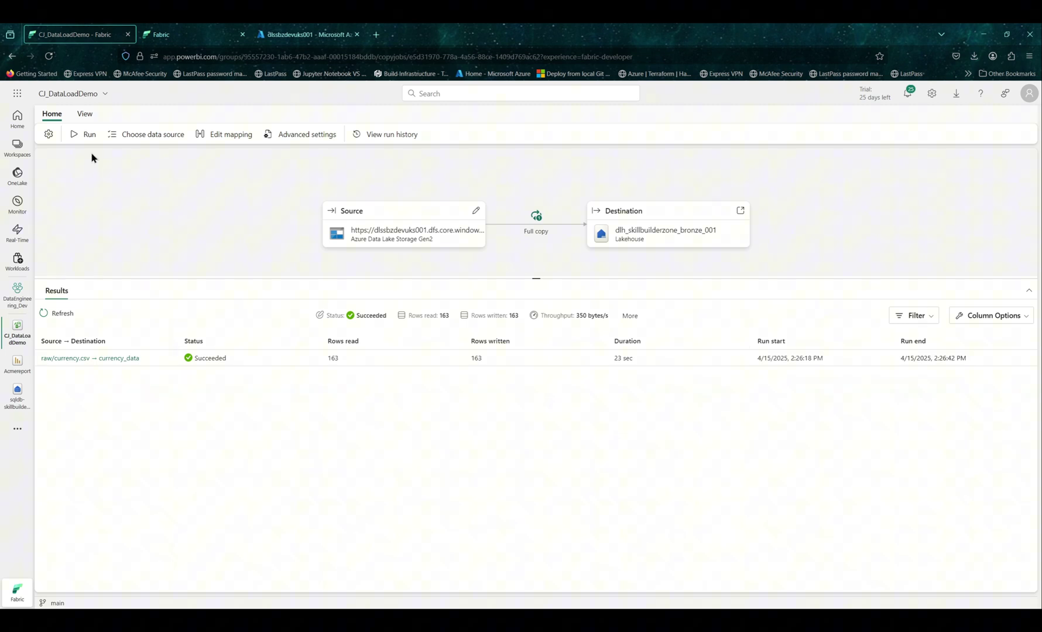
# - Review the copy job's About, Endorsement, Tags and Schedule settings, leaving the schedule off
pyautogui.click(49, 136)
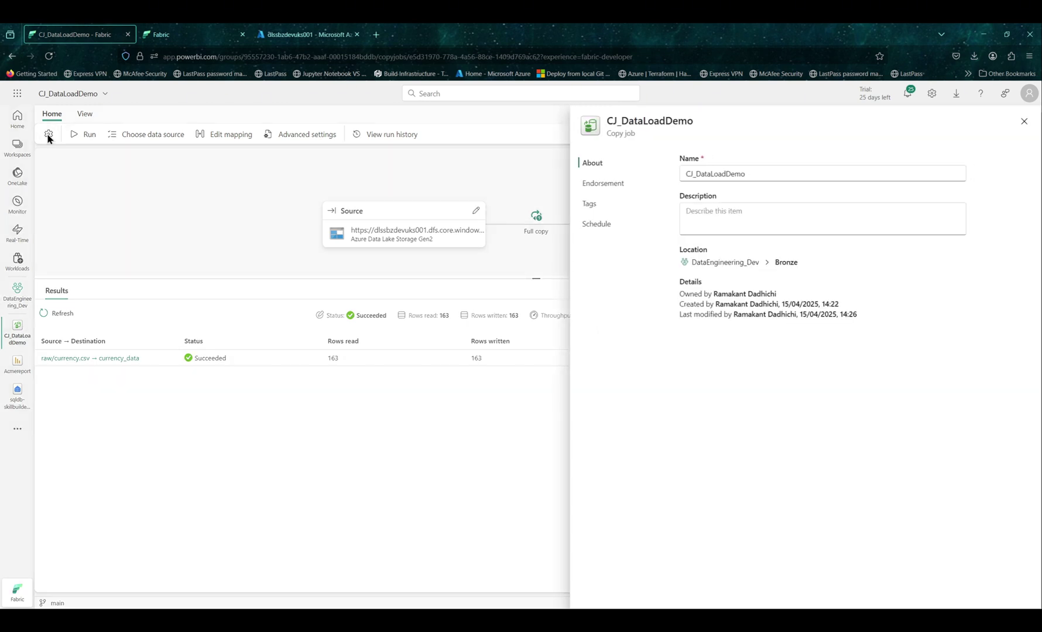
pyautogui.click(606, 190)
pyautogui.click(606, 205)
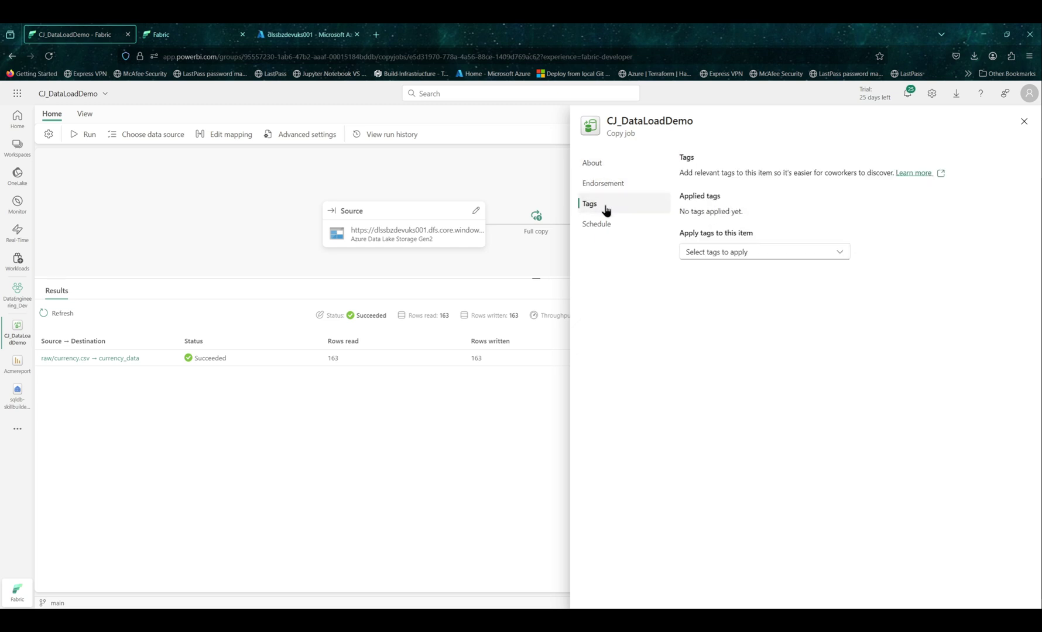
pyautogui.click(607, 227)
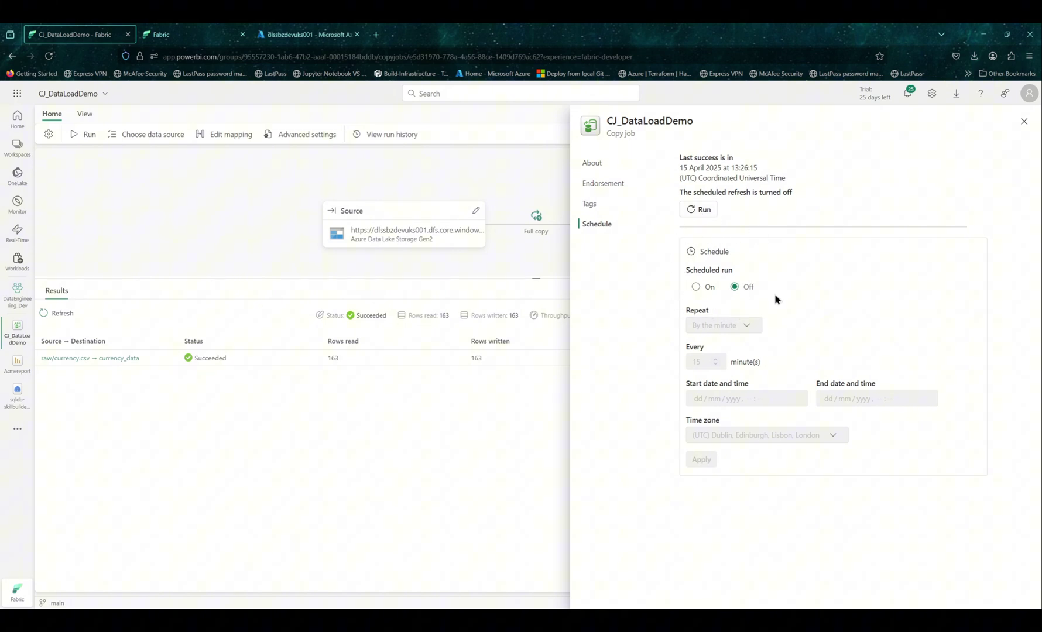
pyautogui.click(1024, 122)
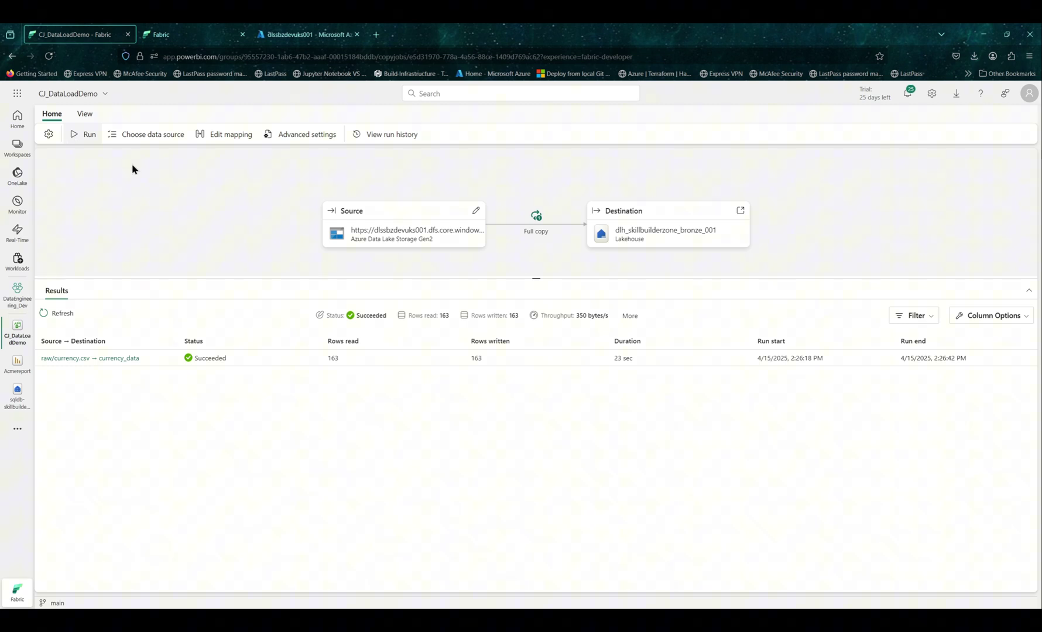
# - Preview currency.csv and expand sqlbackups-dev in Choose data, then cancel without changes
pyautogui.click(139, 136)
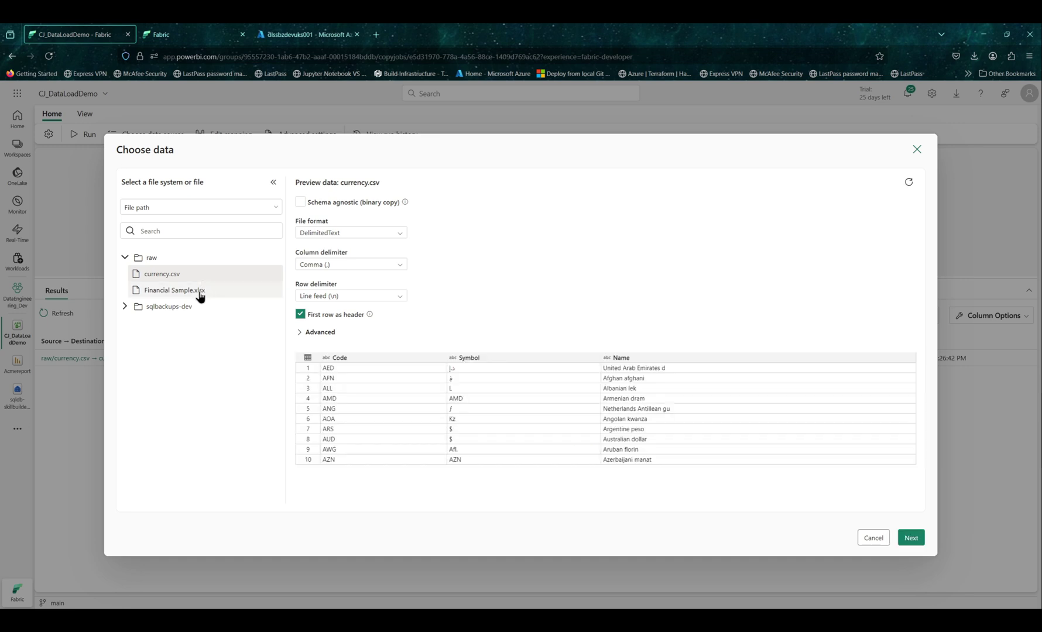
pyautogui.click(124, 308)
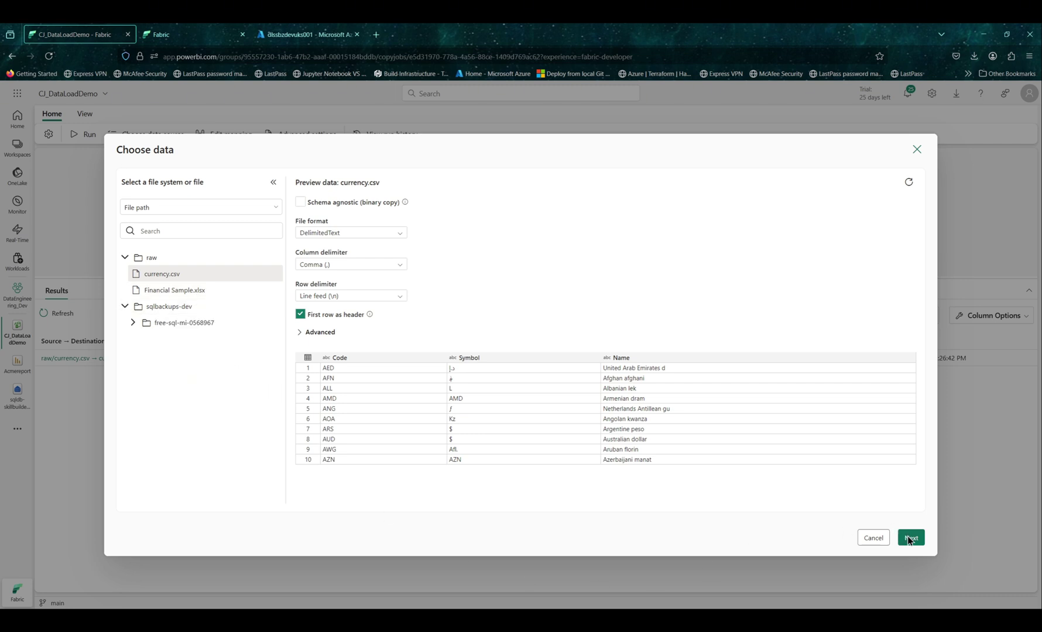
pyautogui.click(873, 538)
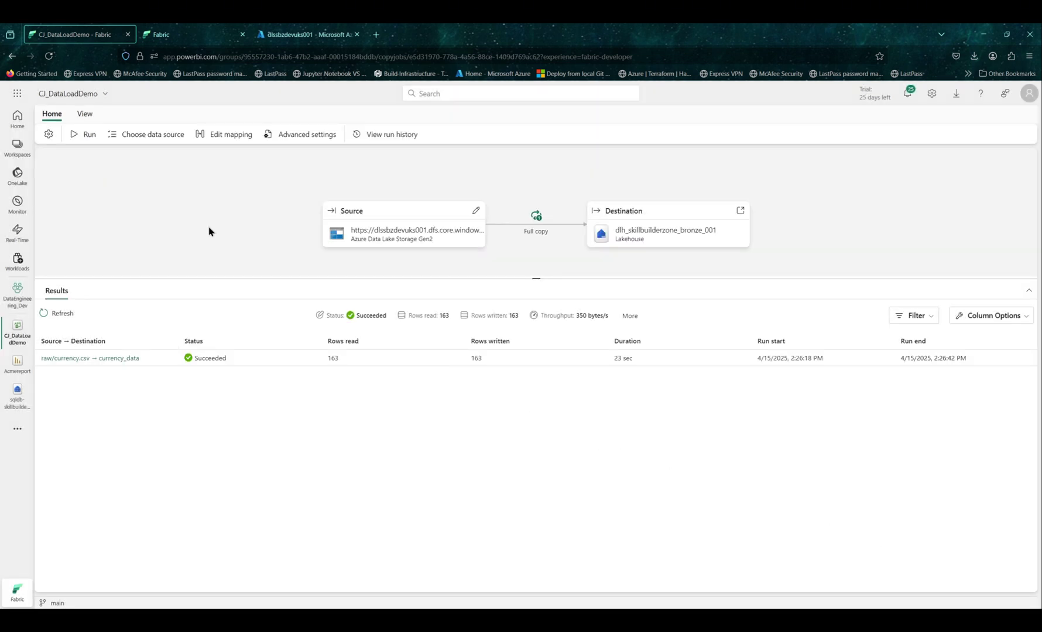
# - Check the destination mapping unchanged, then switch the update method from Append to Overwrite and apply
pyautogui.click(216, 136)
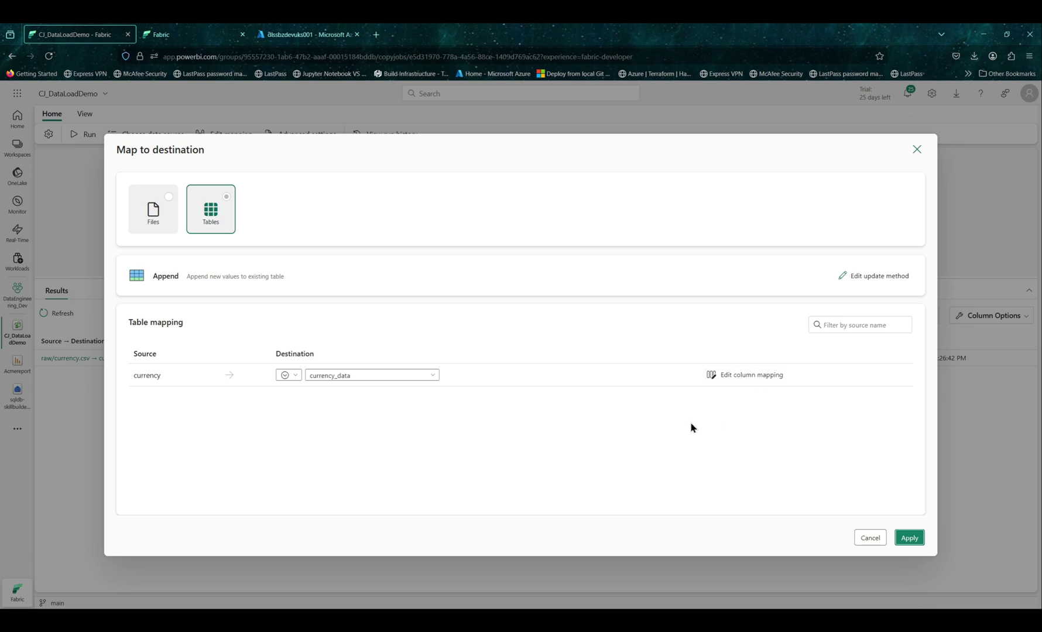
pyautogui.click(917, 150)
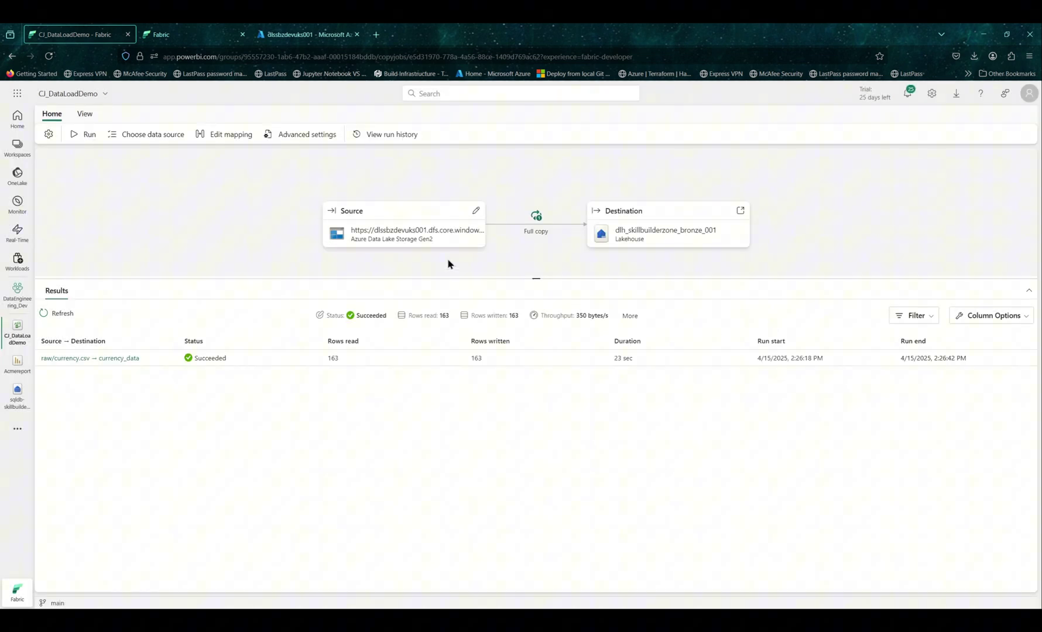
pyautogui.click(286, 134)
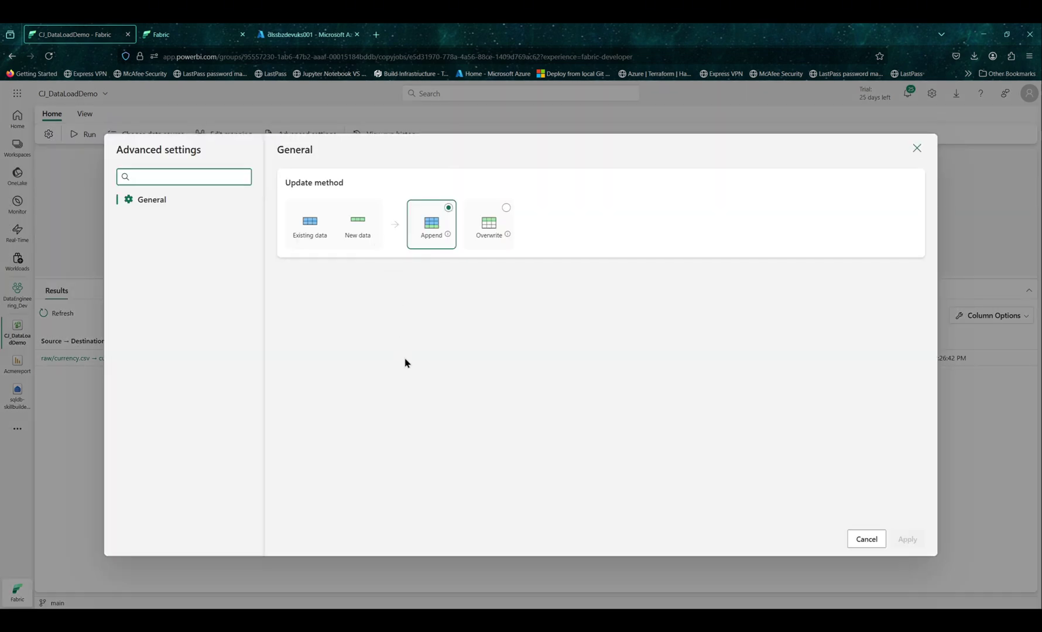
pyautogui.click(506, 210)
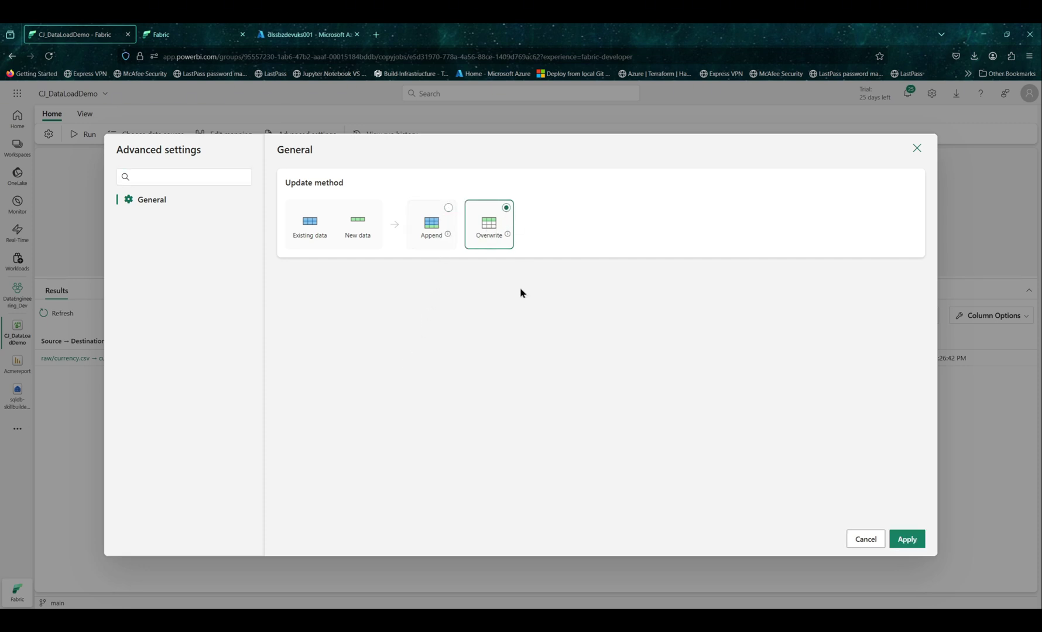
pyautogui.click(908, 542)
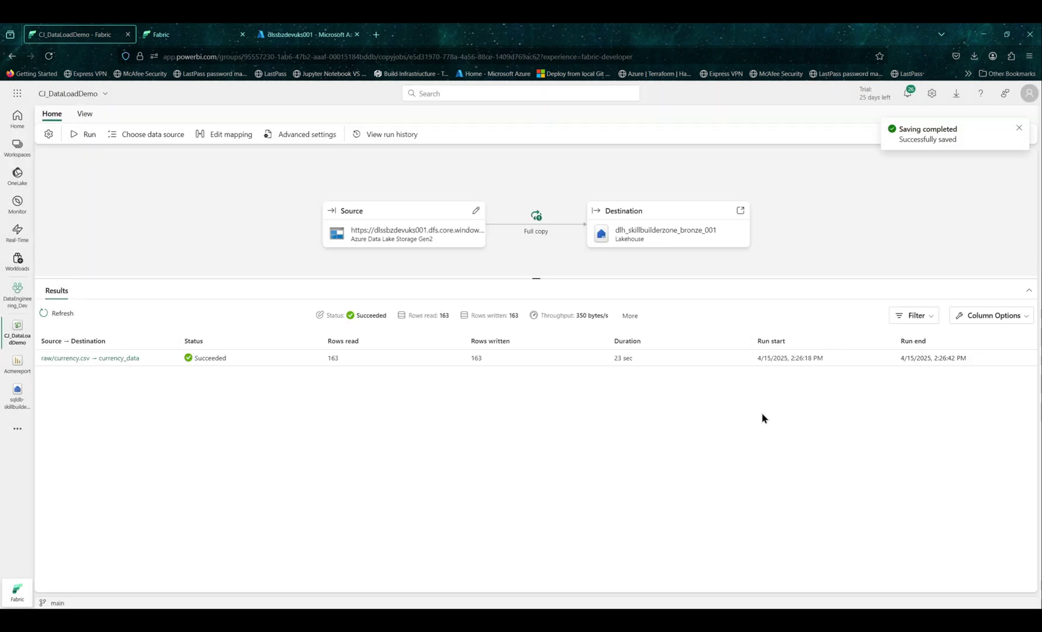
# - Check run history, confirm Overwrite in advanced settings, and rerun the copy job
pyautogui.click(381, 140)
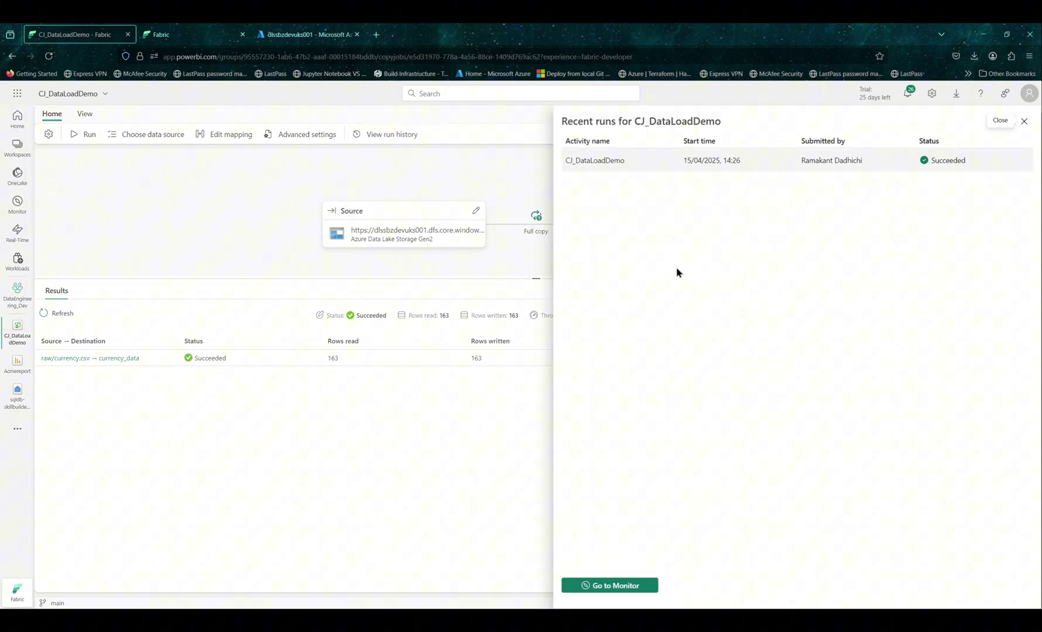
pyautogui.click(1023, 123)
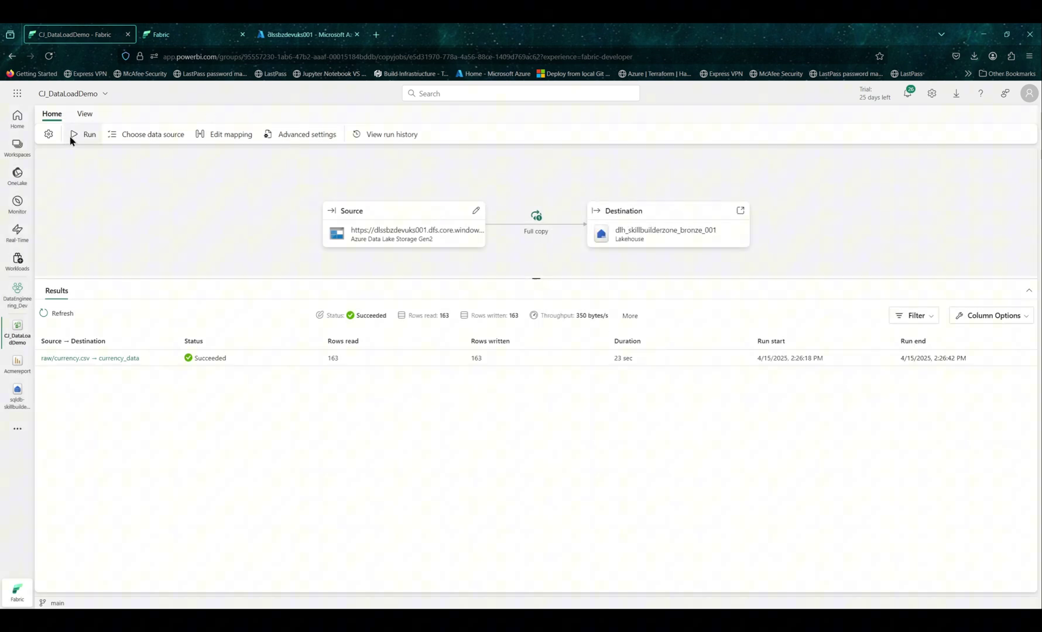
pyautogui.click(274, 140)
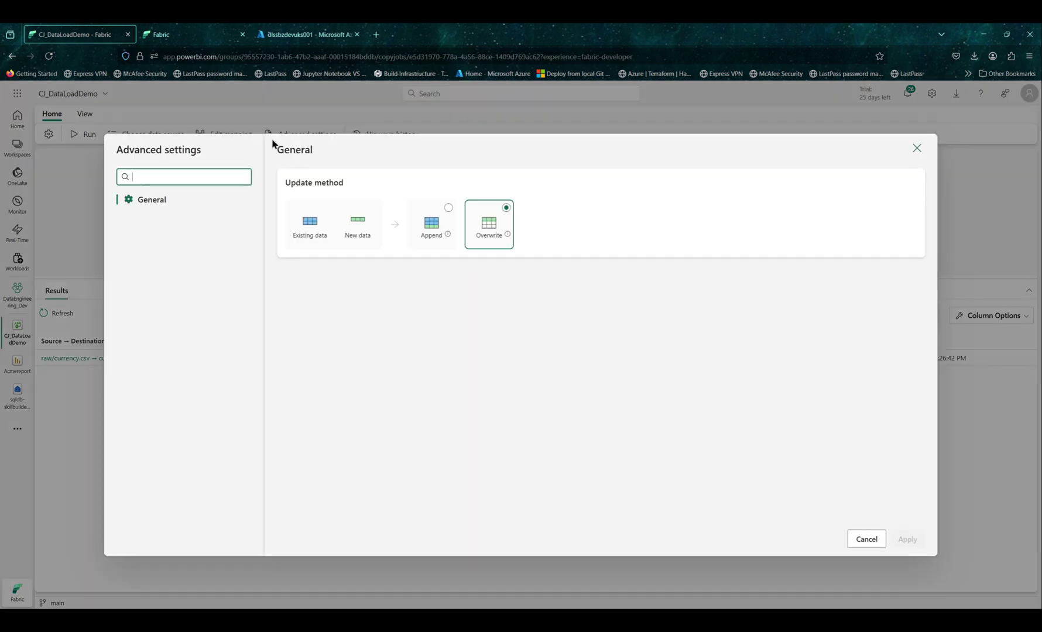
pyautogui.click(866, 539)
pyautogui.click(75, 135)
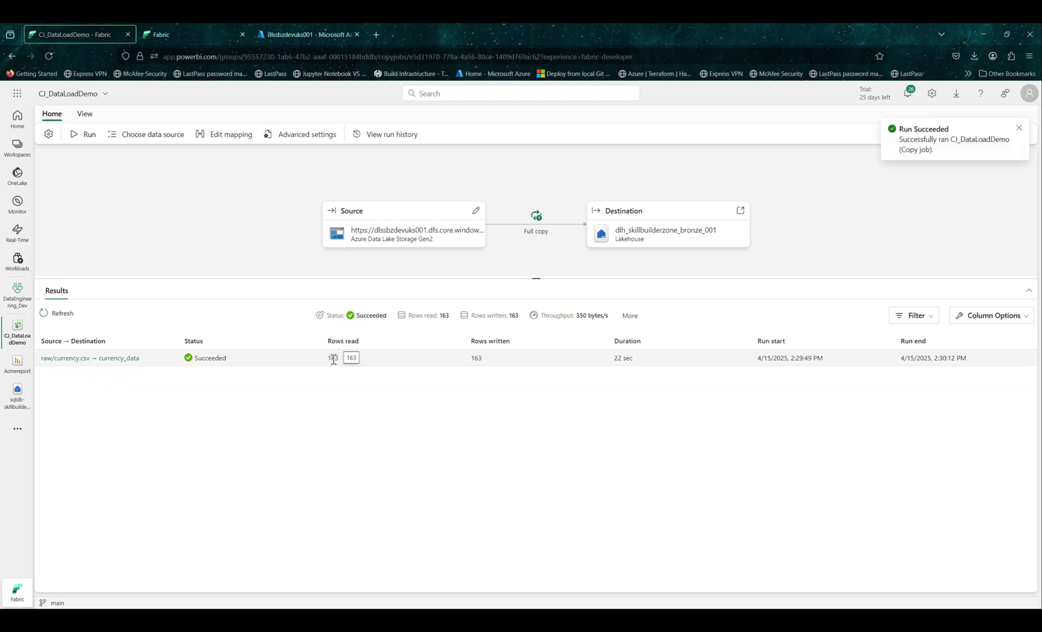
# - Change the currency_data query to SELECT count(*) and run it, returning 163
pyautogui.click(193, 41)
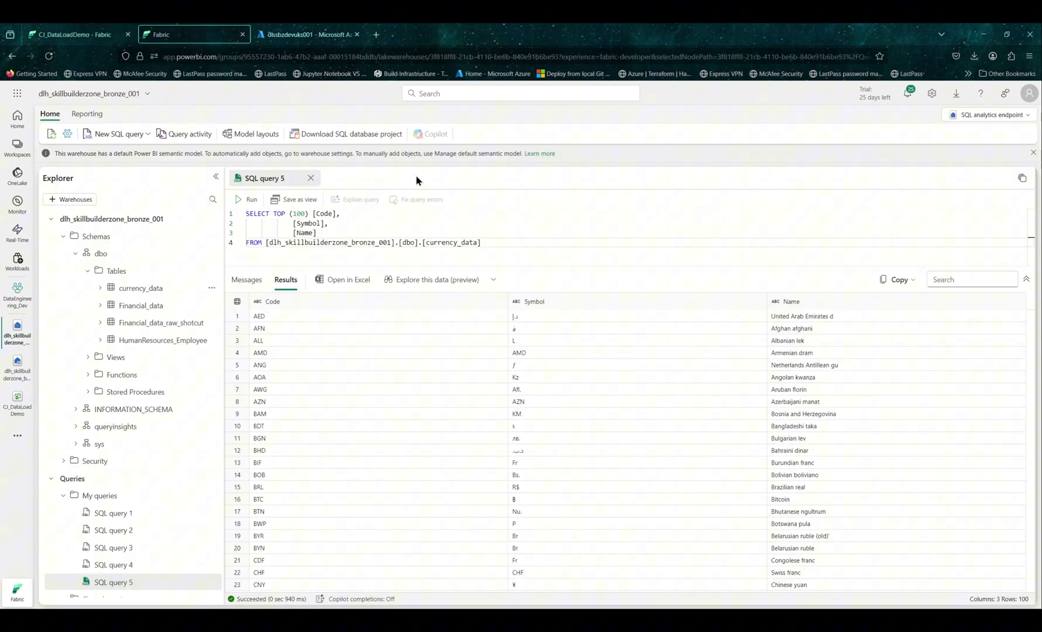
pyautogui.moveTo(343, 233); pyautogui.dragTo(273, 214)
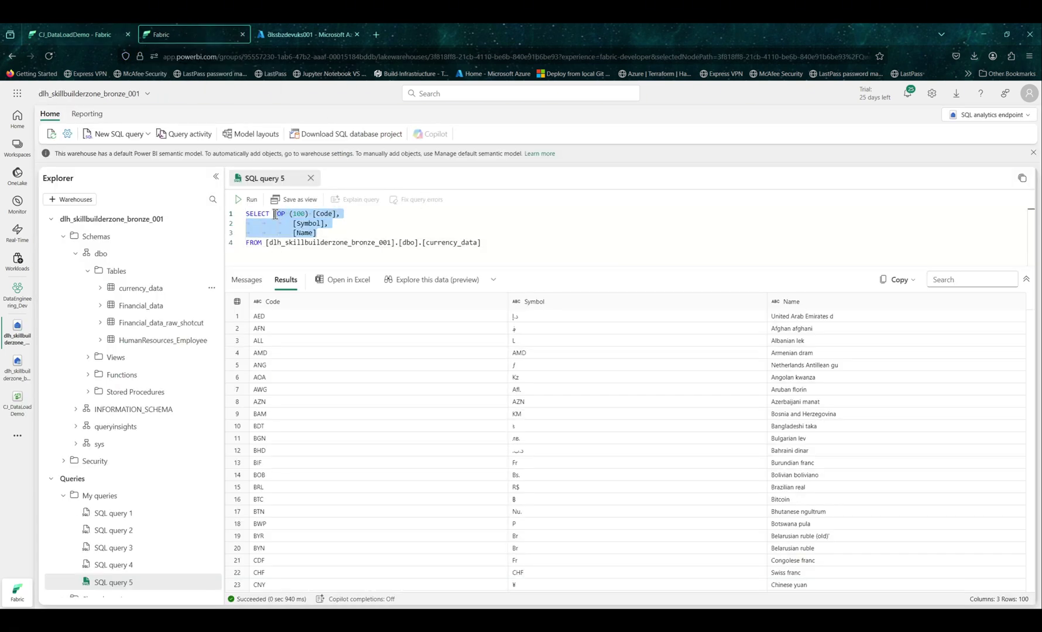
pyautogui.write('count')
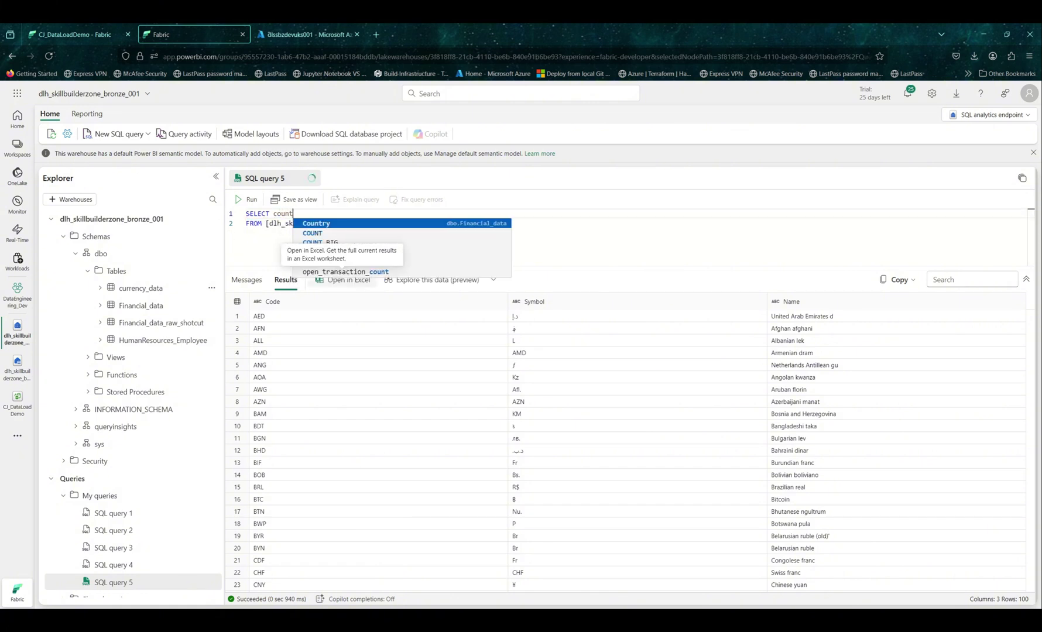
pyautogui.write('(*)')
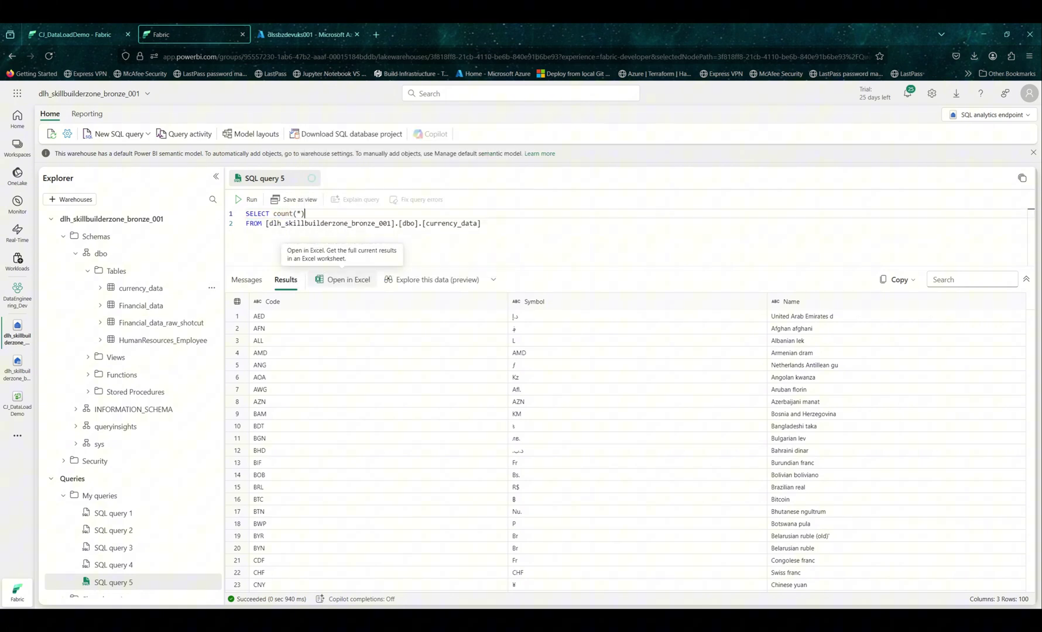
pyautogui.hotkey('ctrl', 'Return')
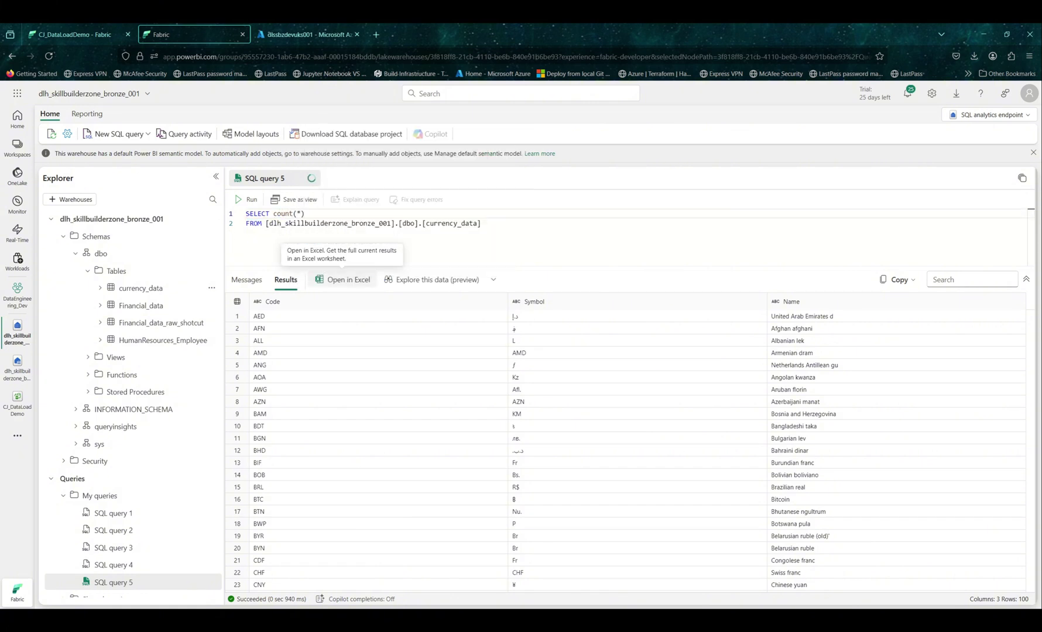
pyautogui.click(246, 200)
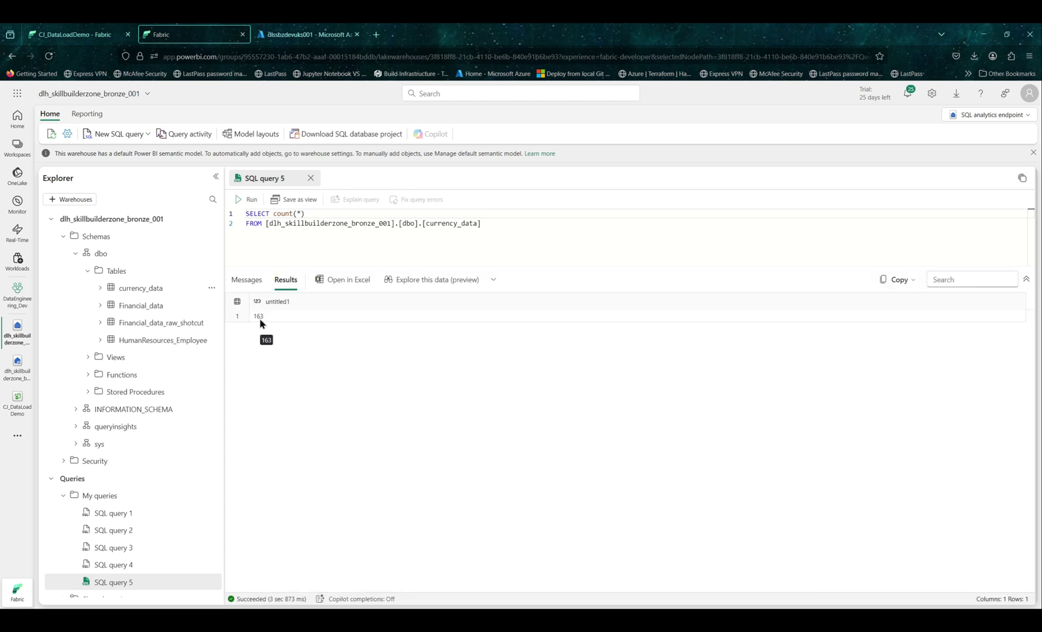
# - Return to the CJ_DataLoadDemo copy job, whose latest run shows 163 rows written
pyautogui.click(76, 37)
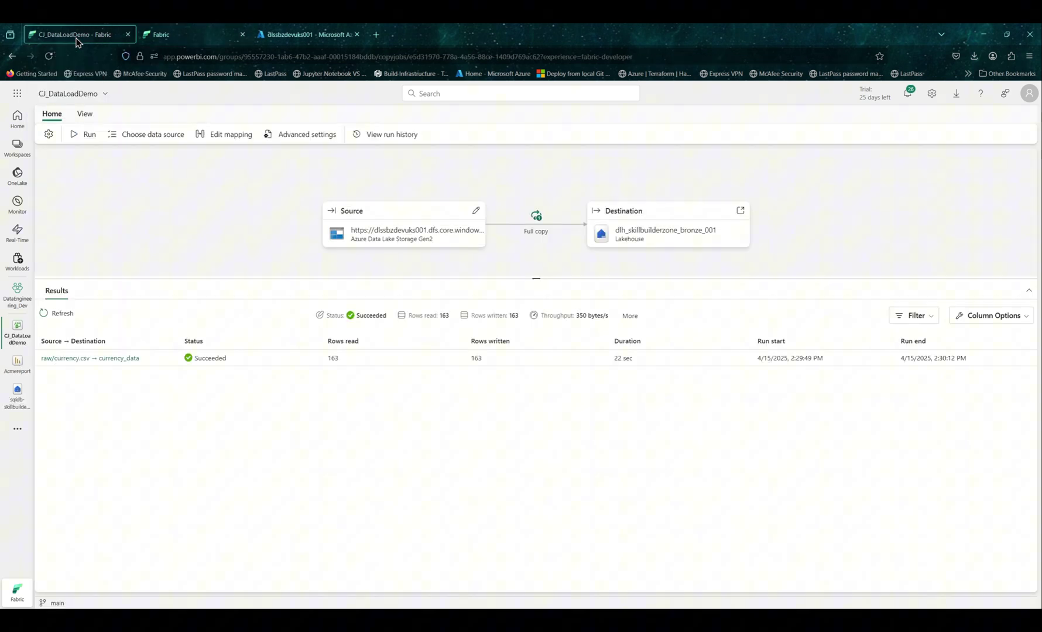